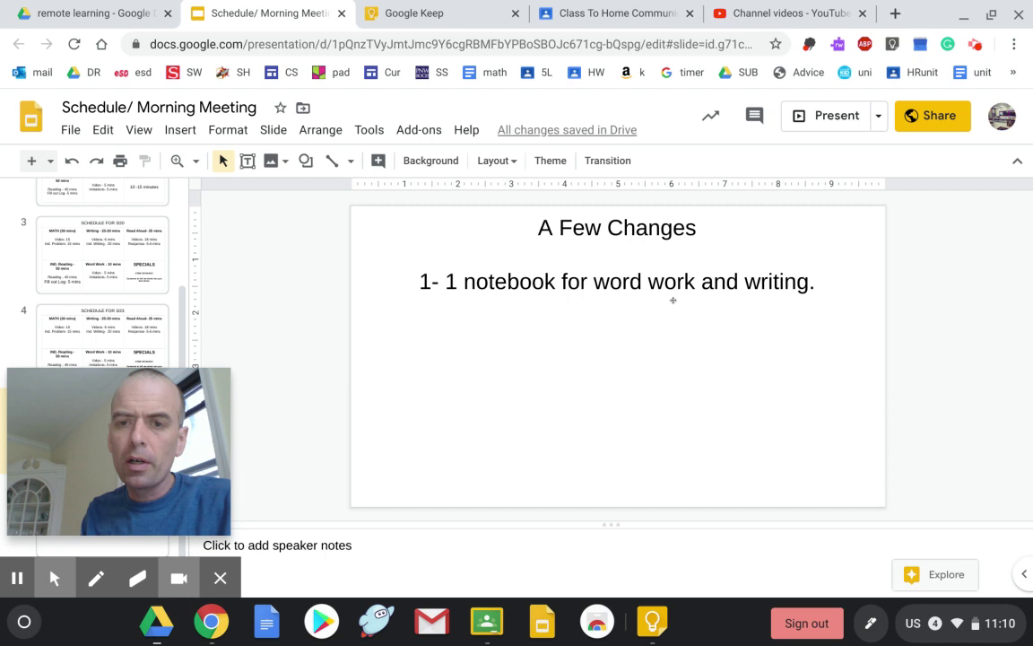
Open the first student's notebook submission for the NEW writing AND word work assignment
click(606, 13)
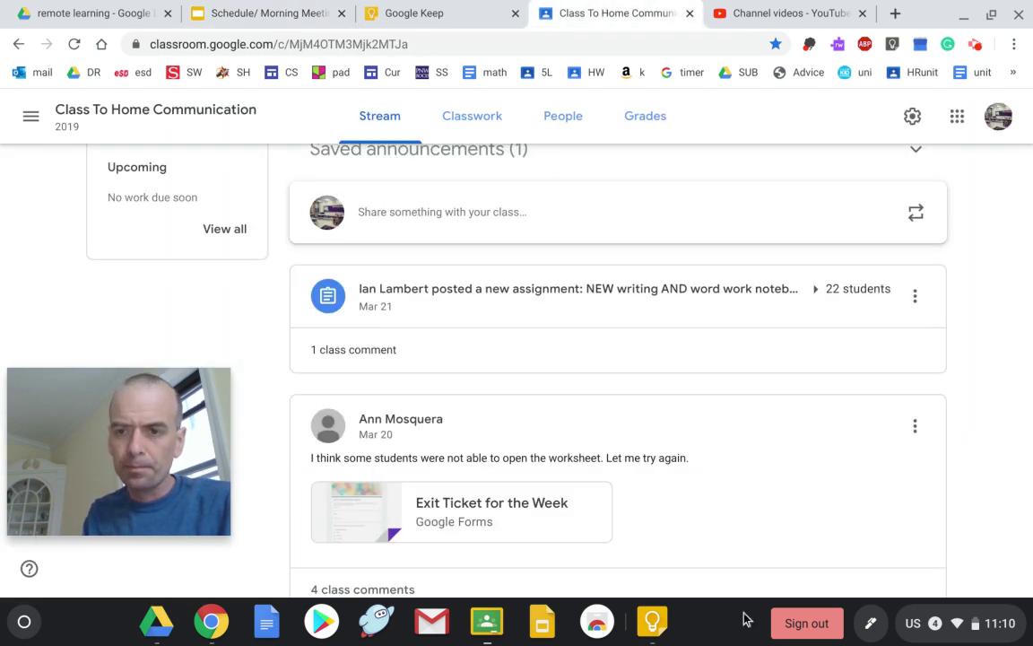
scroll(647, 367, up, 1)
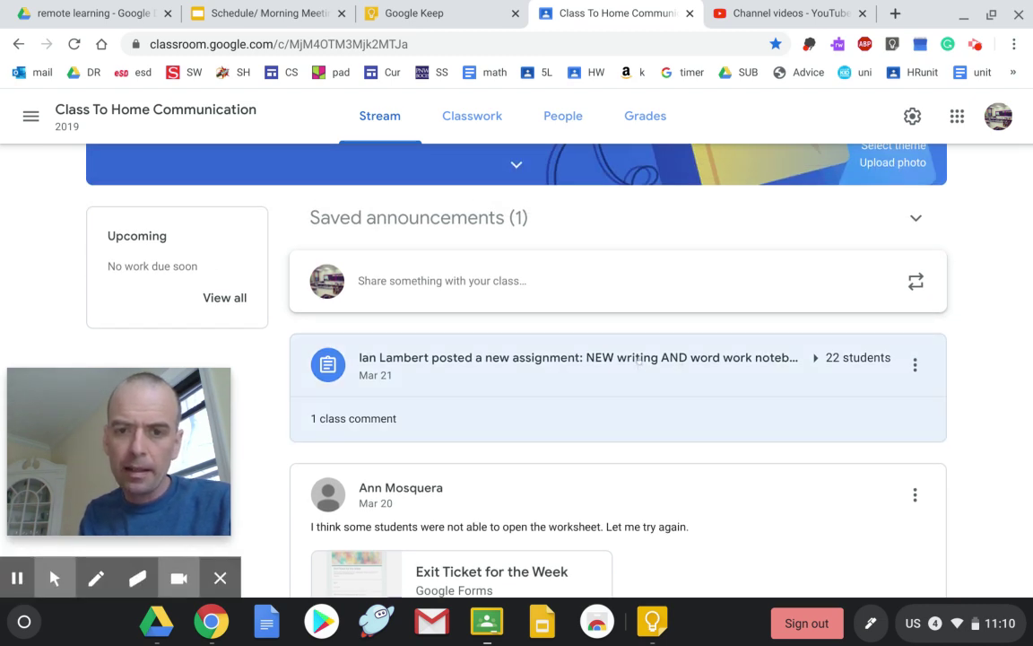
click(761, 358)
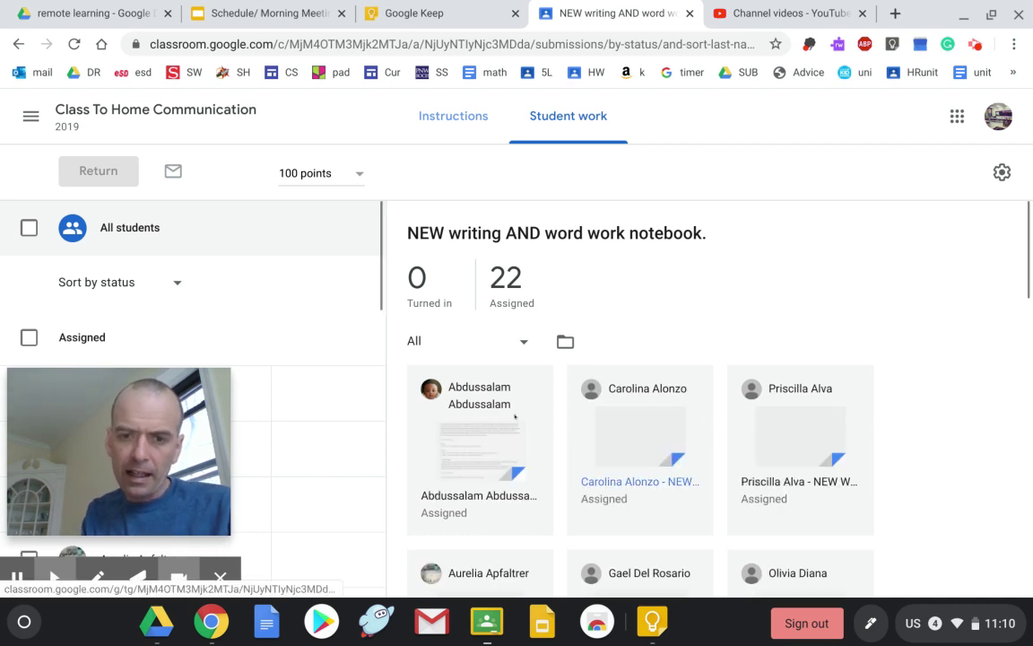
click(470, 449)
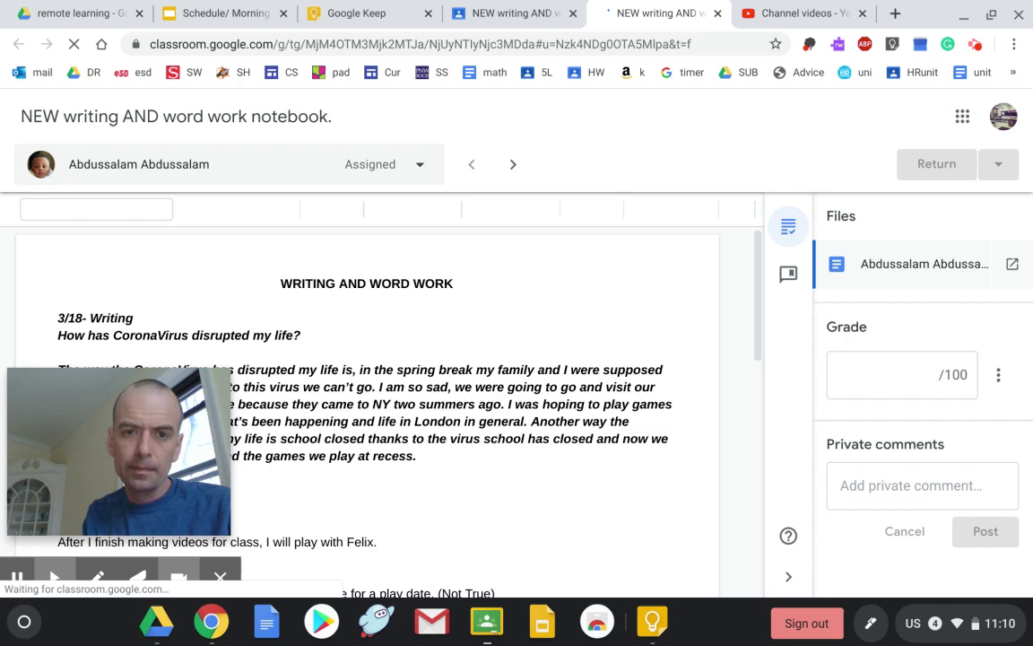
mouse_move(118, 451)
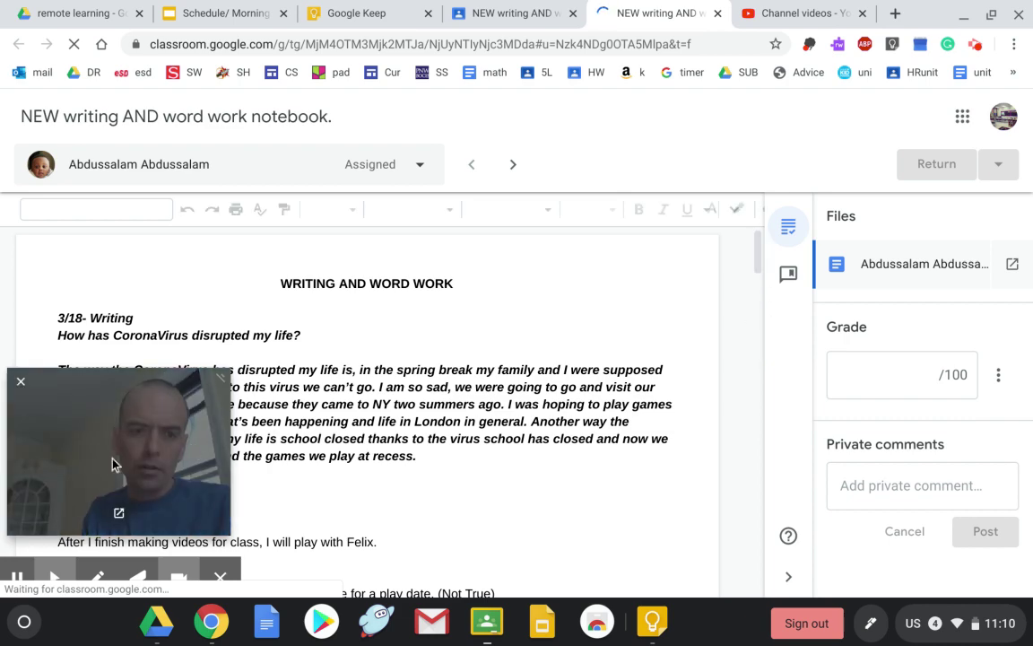
drag(102, 460, 125, 440)
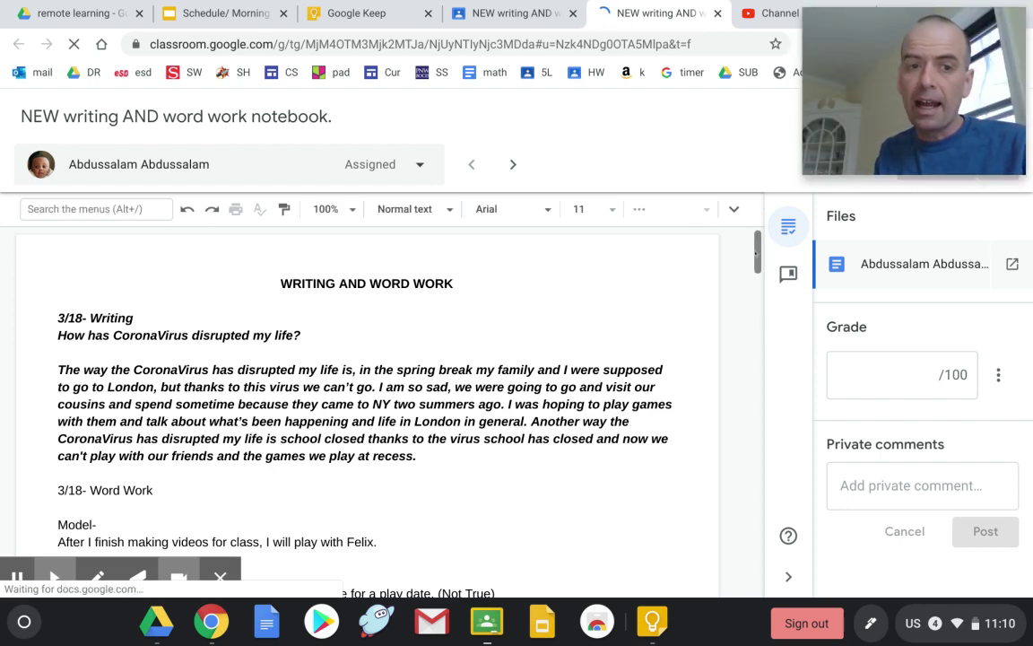
drag(754, 260, 751, 280)
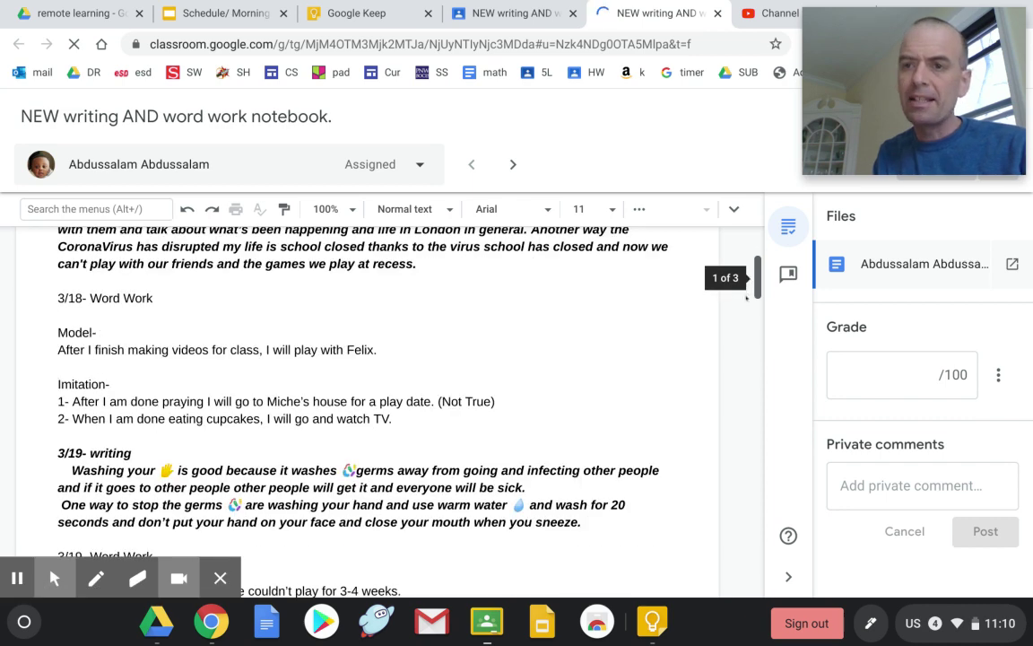
drag(751, 280, 744, 315)
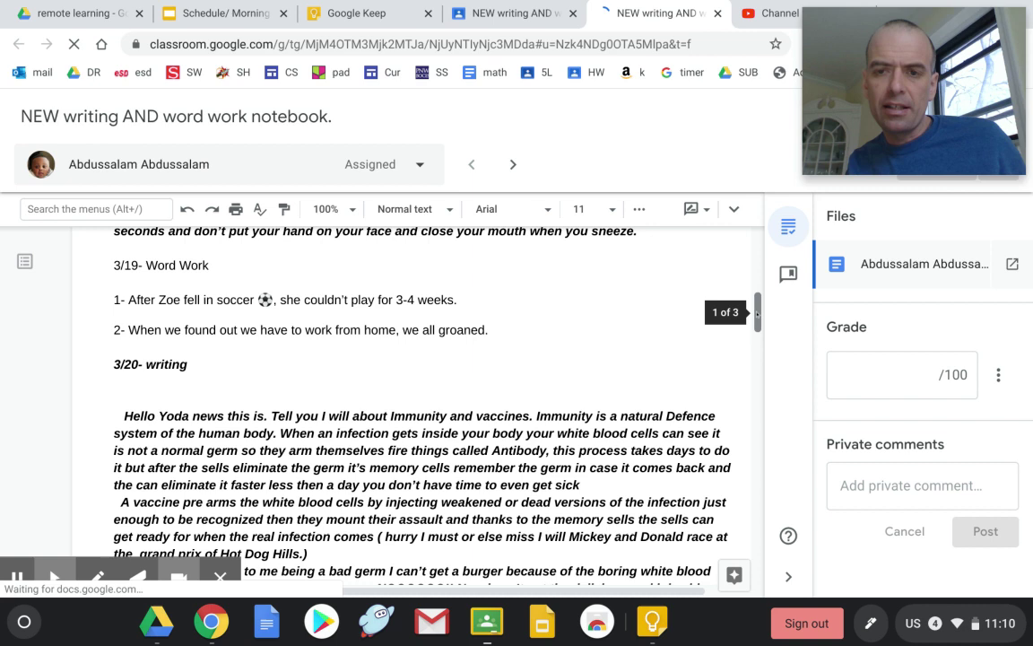
drag(761, 312, 759, 249)
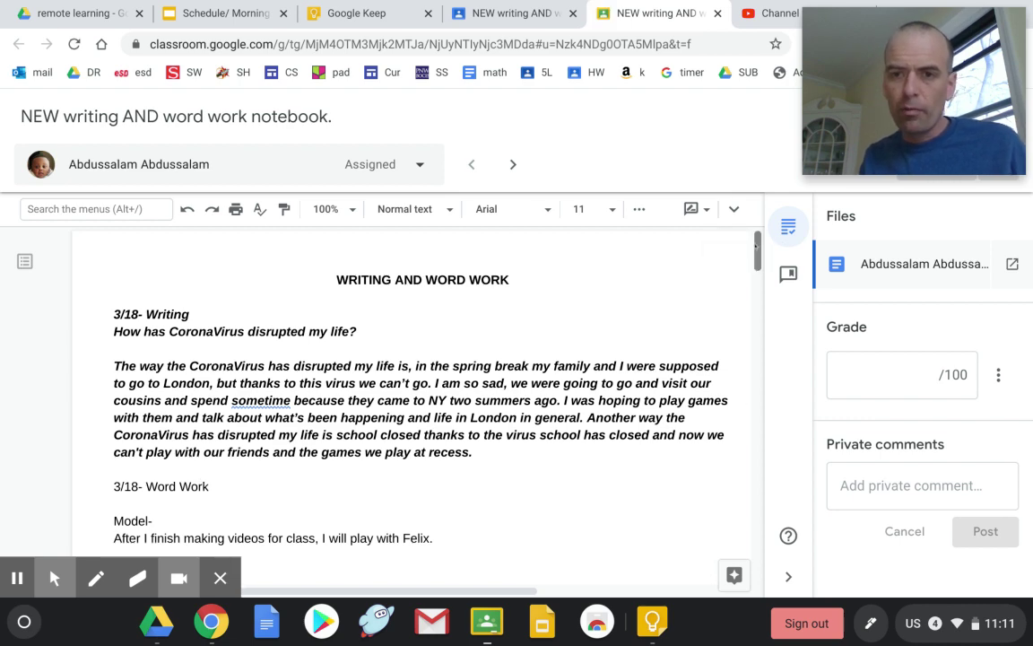
drag(756, 250, 763, 289)
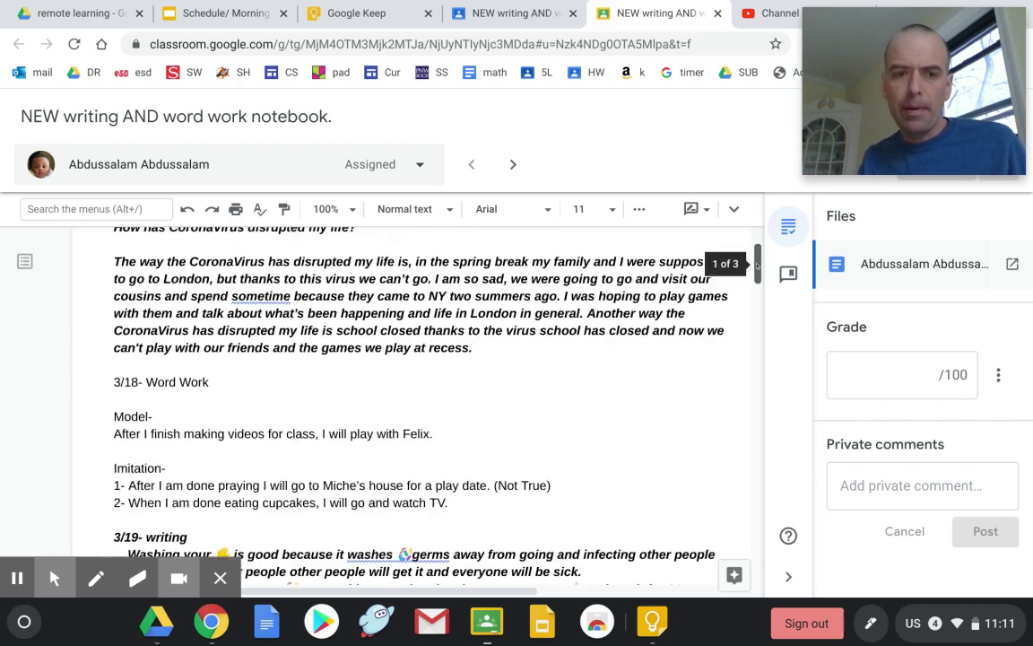
scroll(764, 288, down, 1)
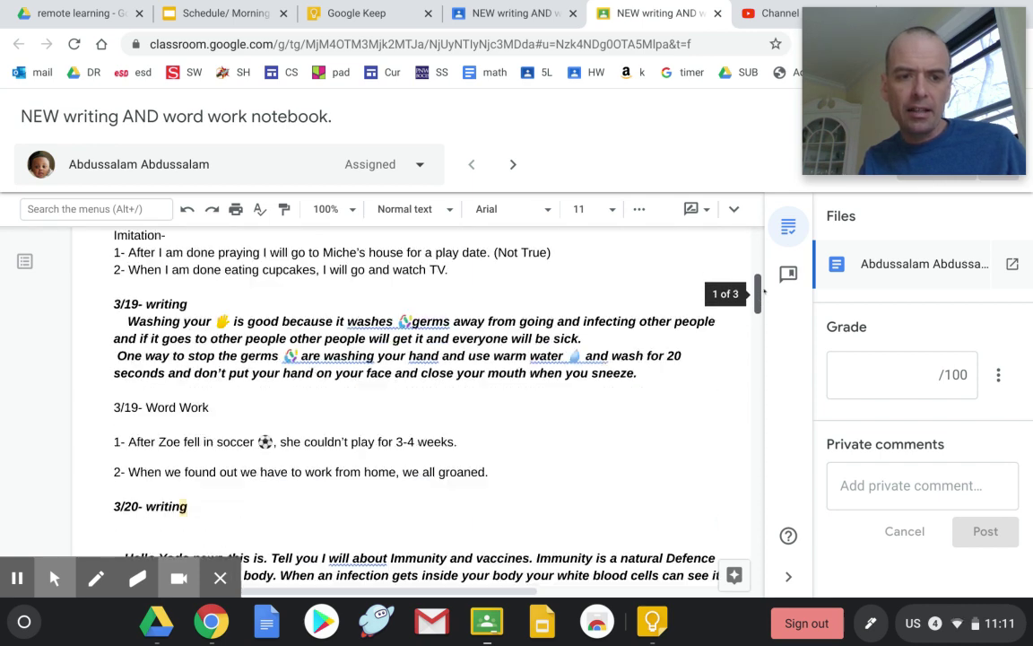
mouse_move(763, 289)
mouse_down()
mouse_move(758, 372)
mouse_move(758, 238)
mouse_up()
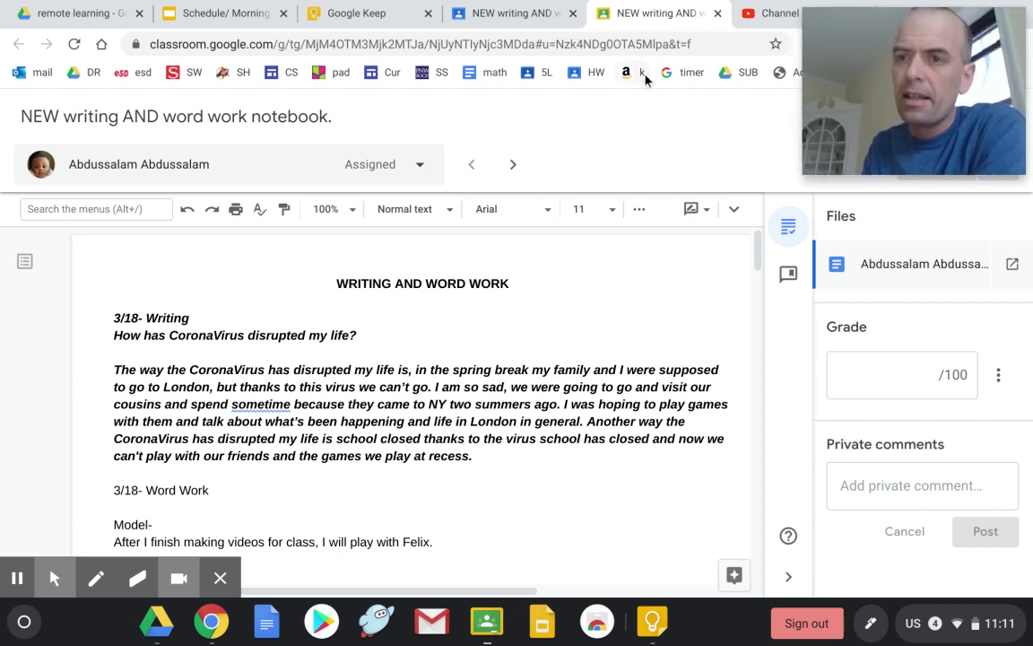
click(525, 356)
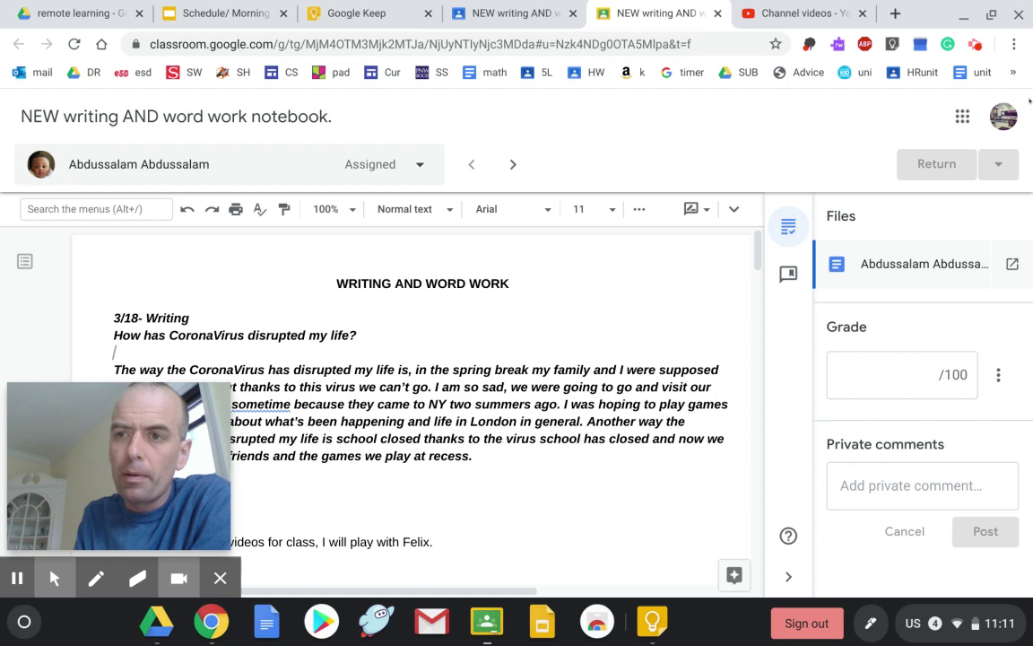
Delete the WRITING NOTEBOOK bookmark from the hidden bookmarks list
click(1013, 73)
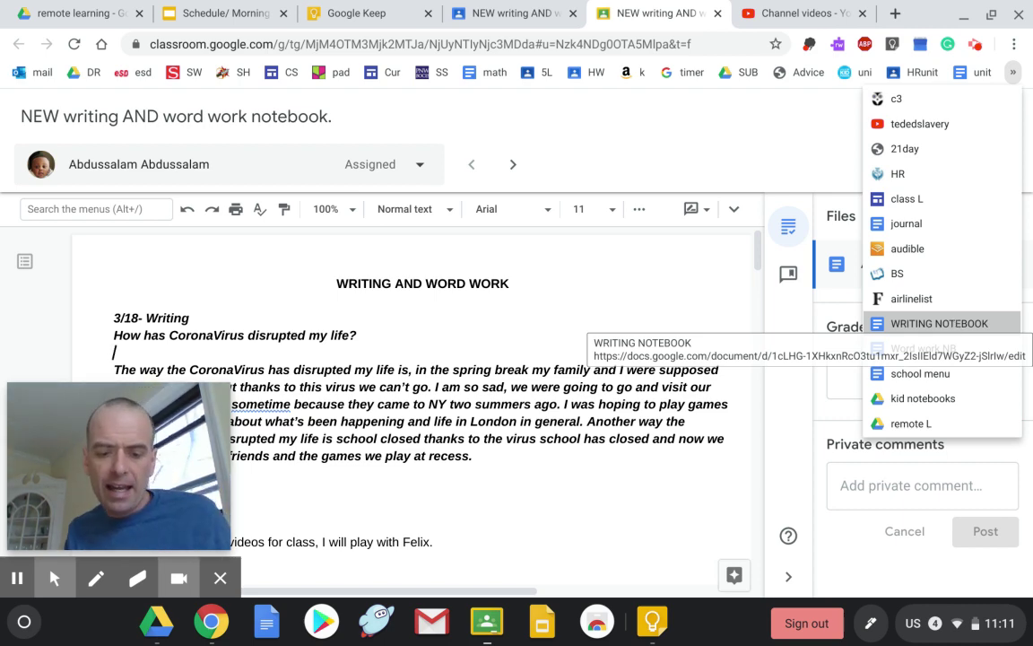
right_click(956, 325)
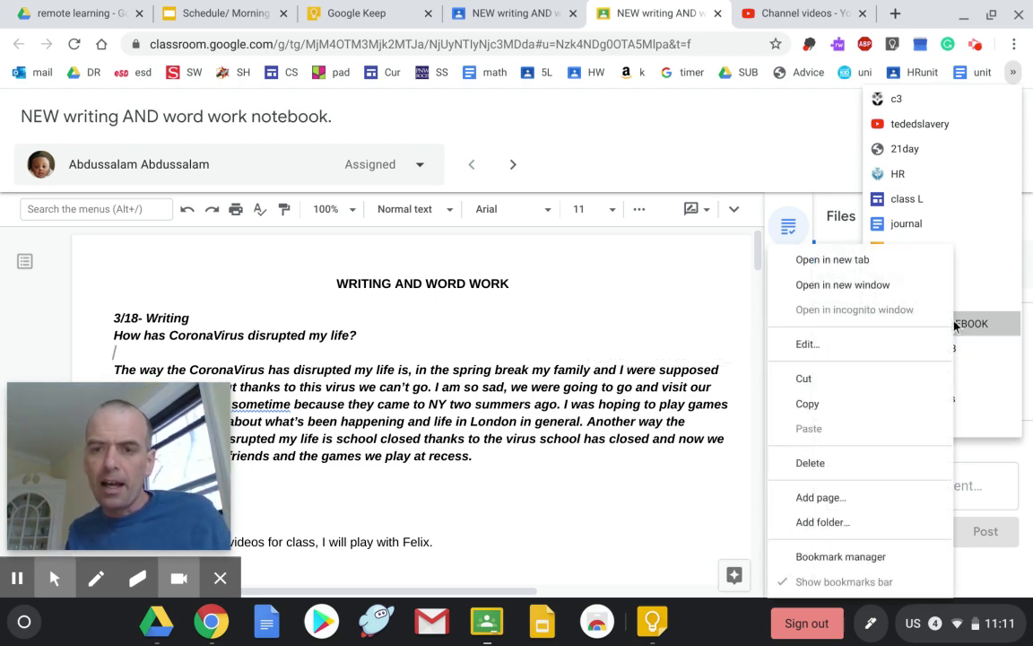
click(597, 336)
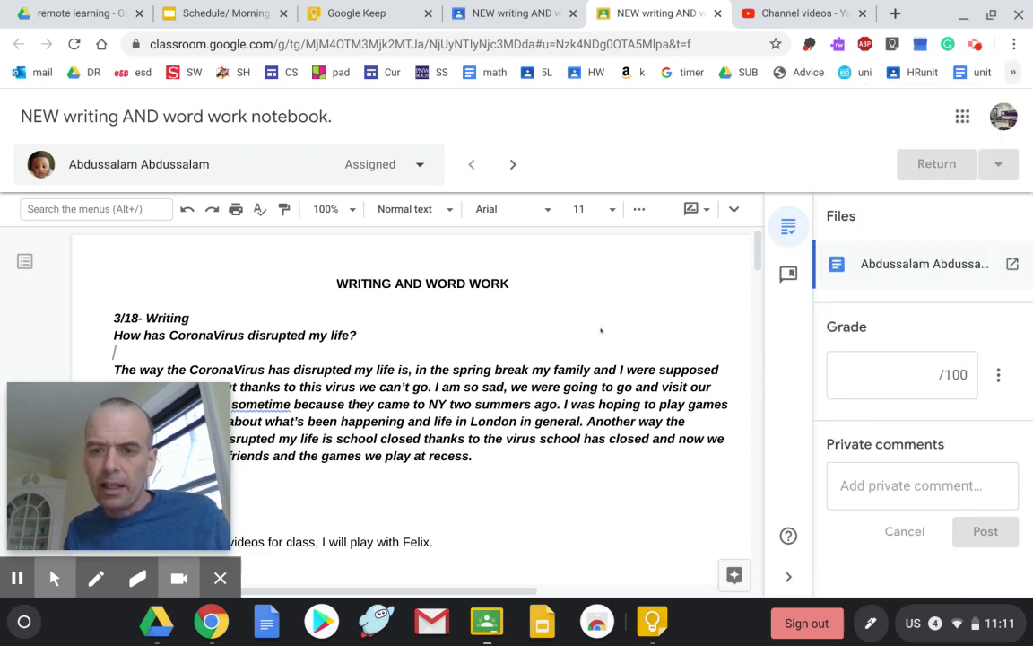
click(1014, 73)
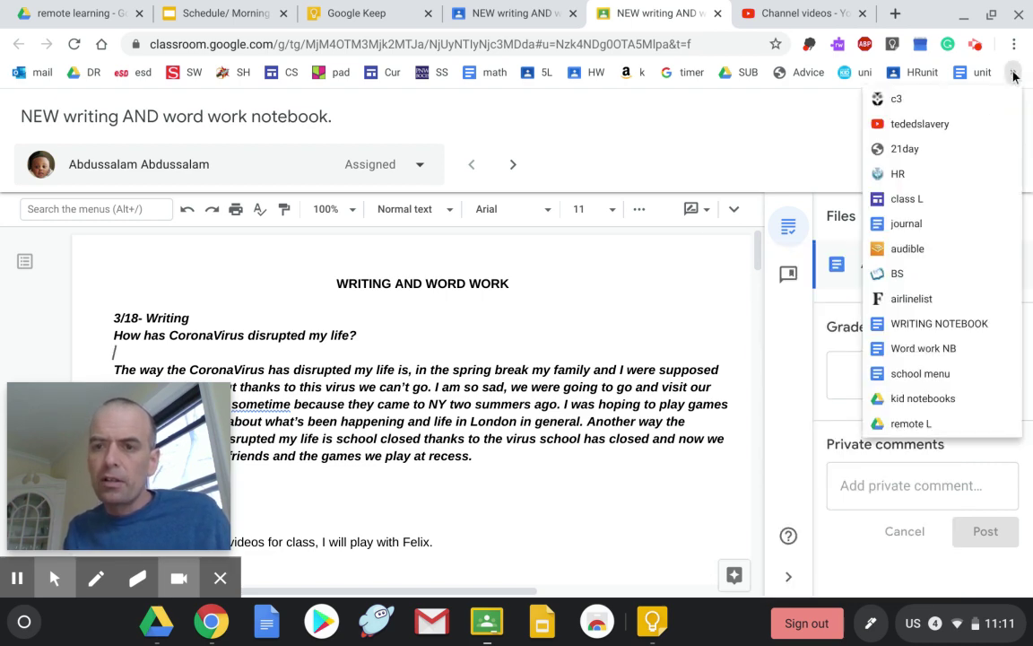
right_click(952, 327)
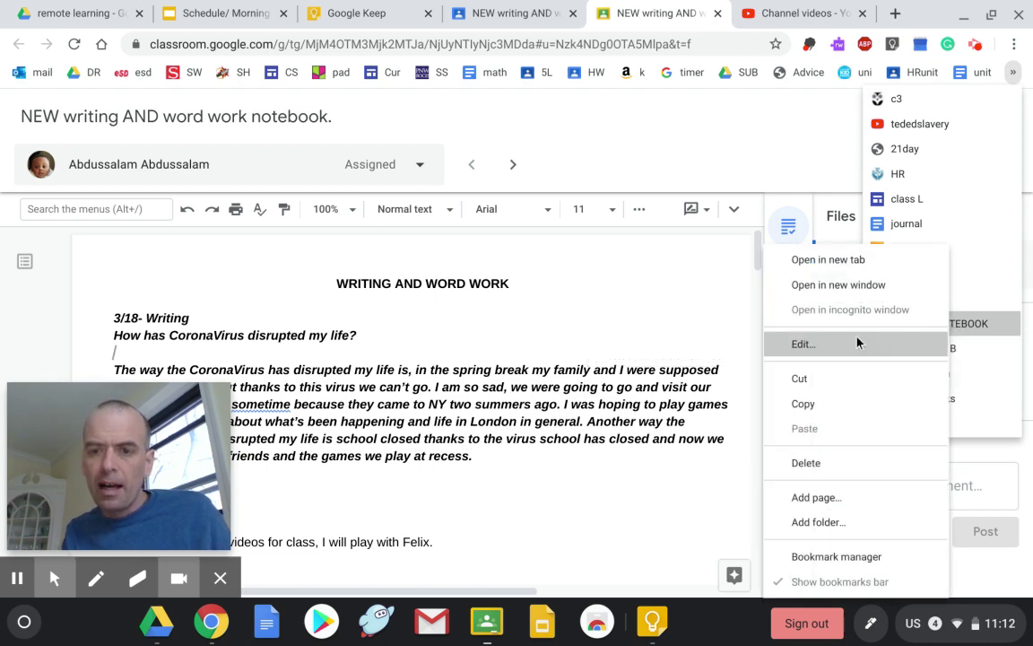
click(815, 465)
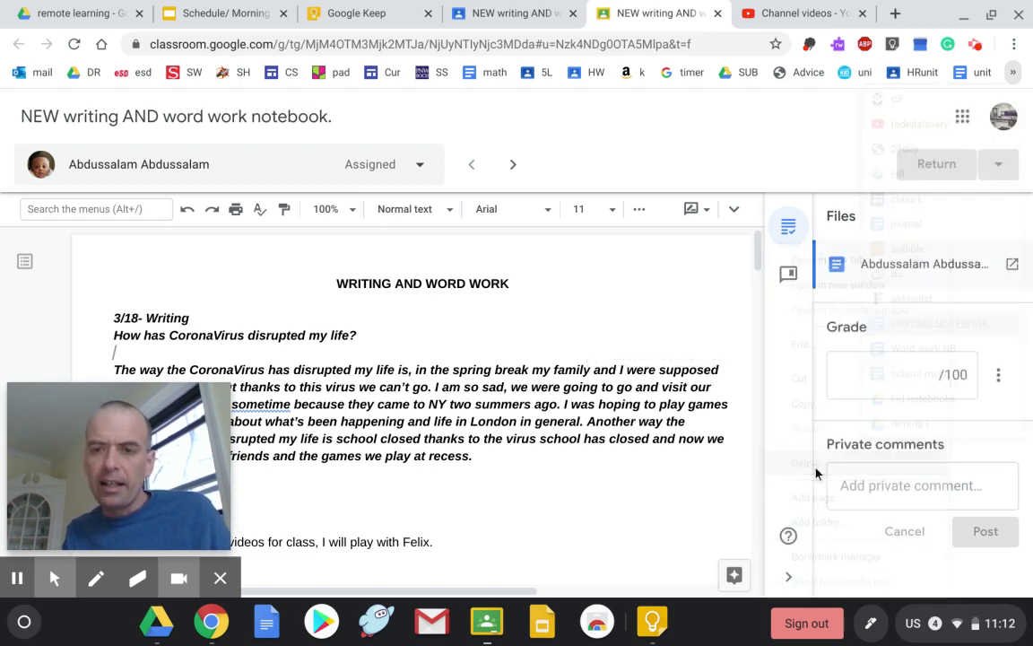
Delete the Word work NB bookmark and check that the hidden bookmarks list no longer shows it
click(1011, 74)
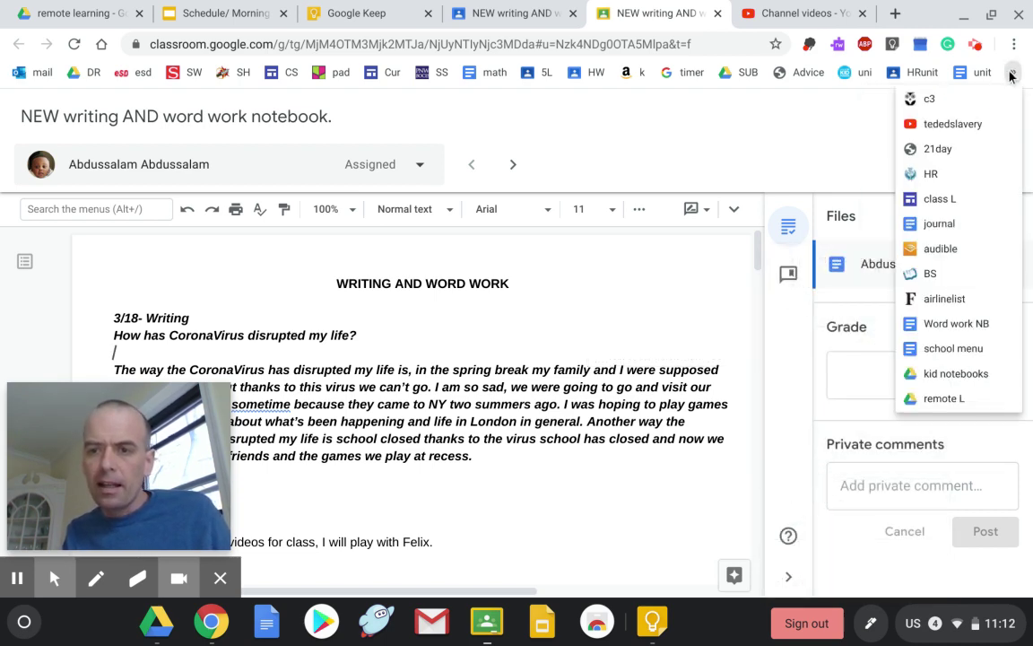
right_click(973, 328)
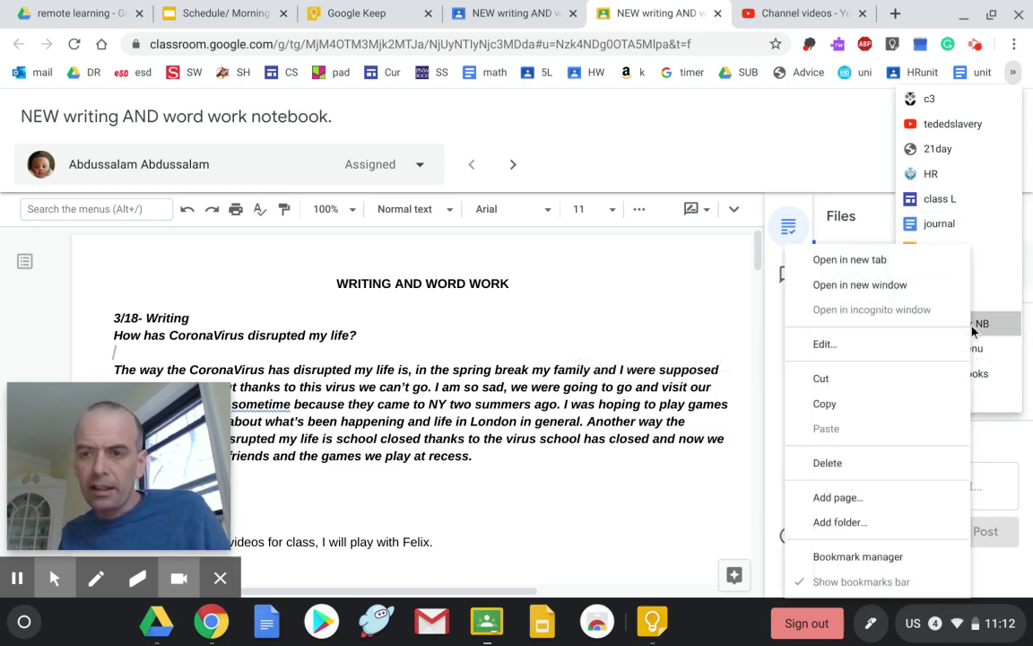
click(888, 463)
click(706, 314)
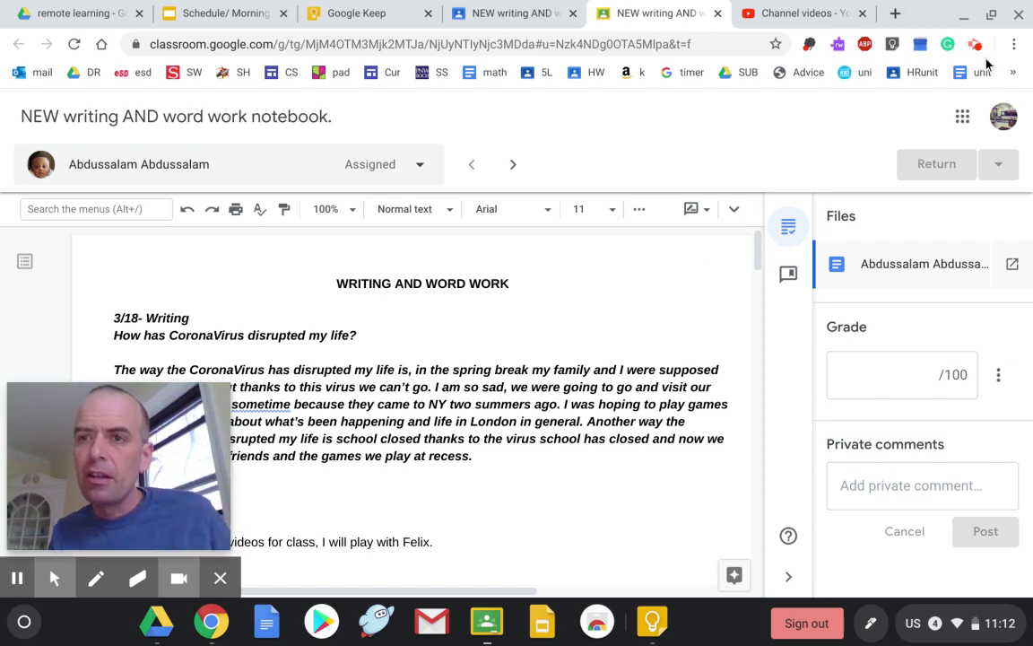
click(1013, 72)
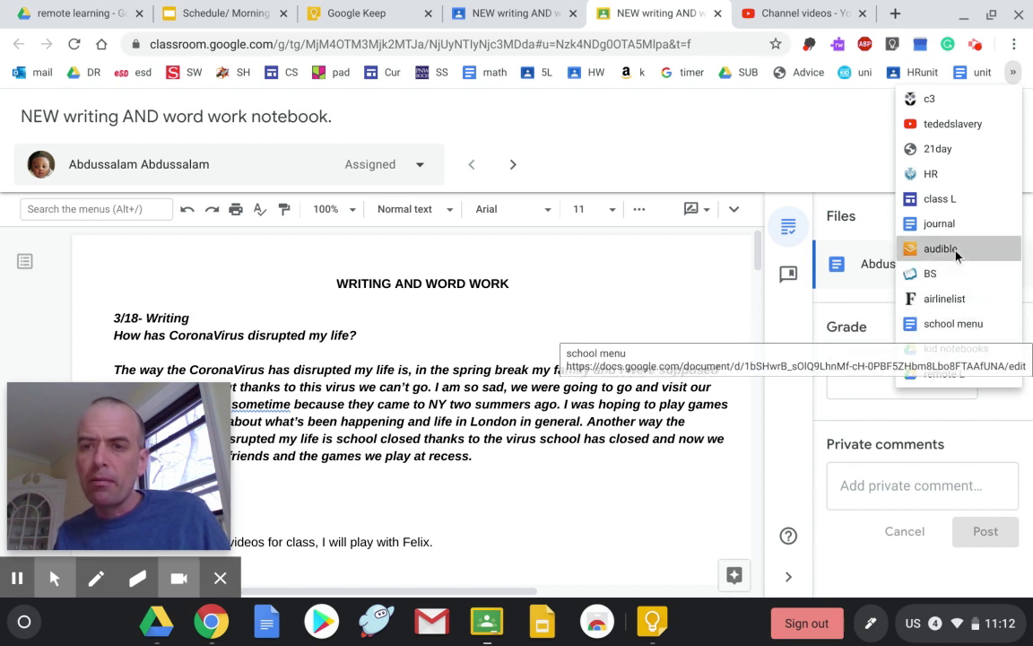
click(577, 417)
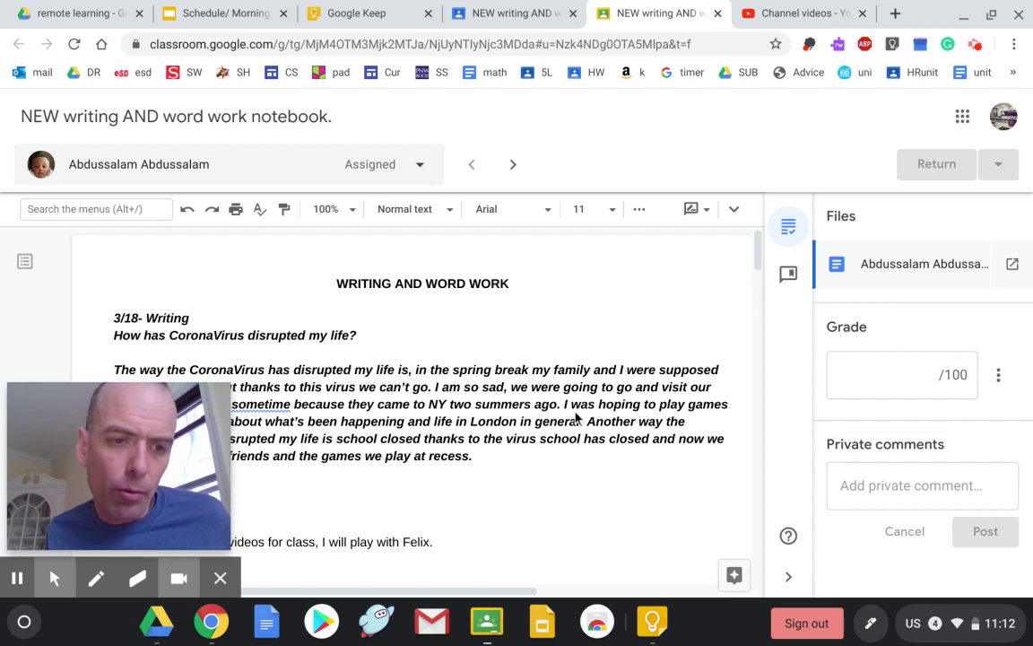
click(189, 318)
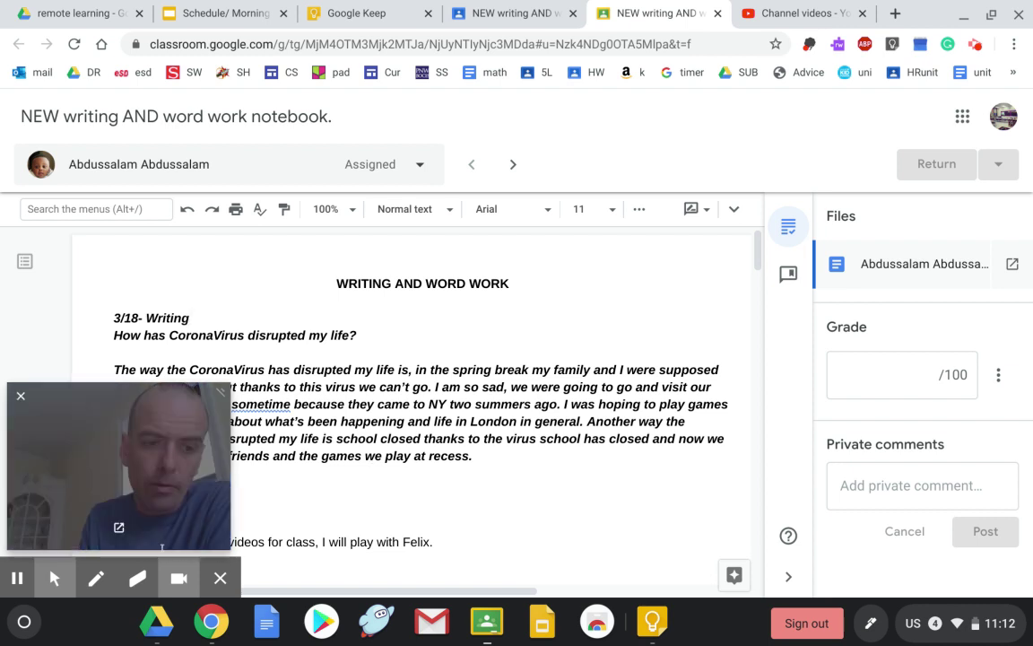
key(ctrl+2)
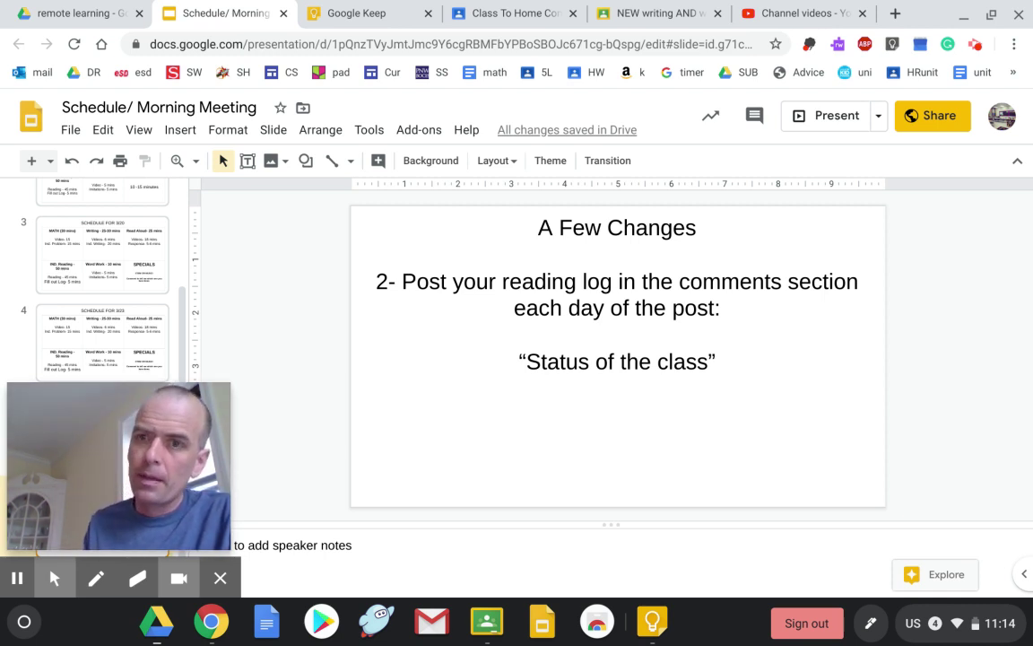
click(1014, 72)
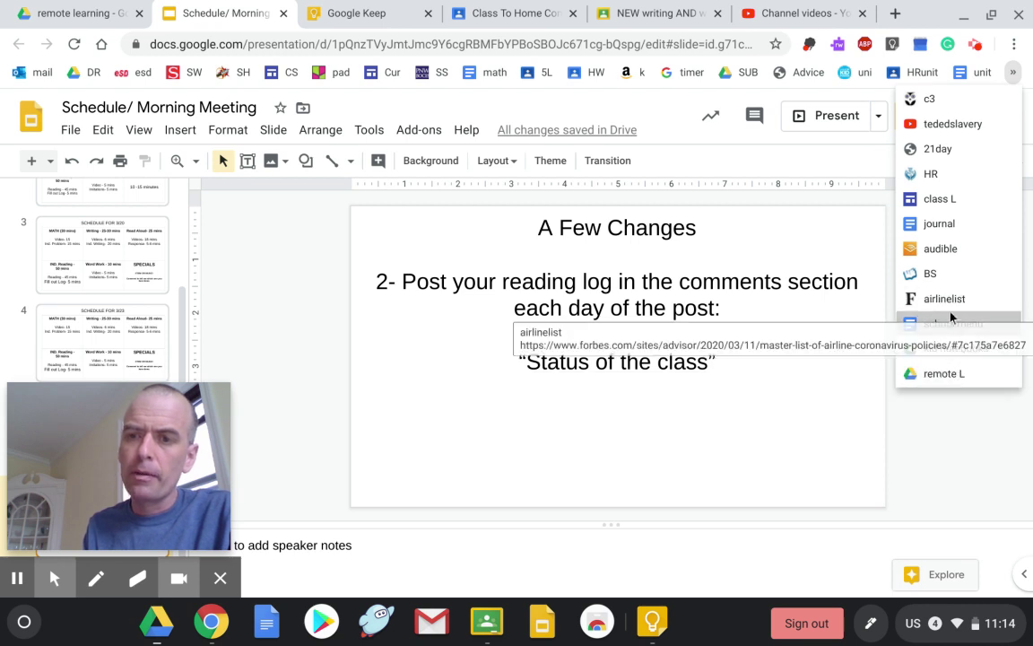
click(655, 398)
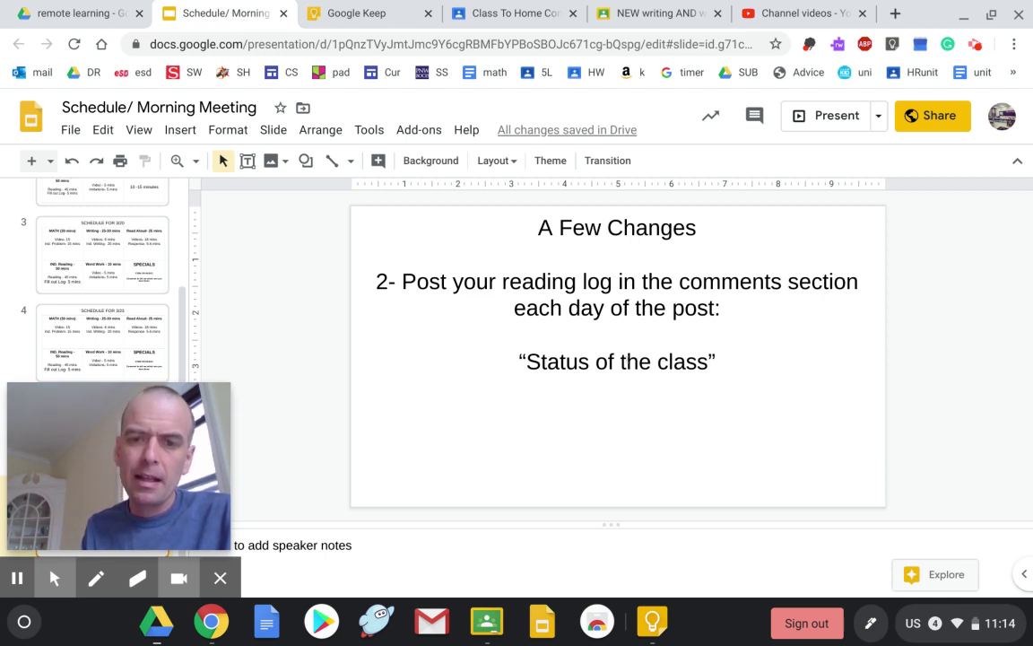
click(626, 362)
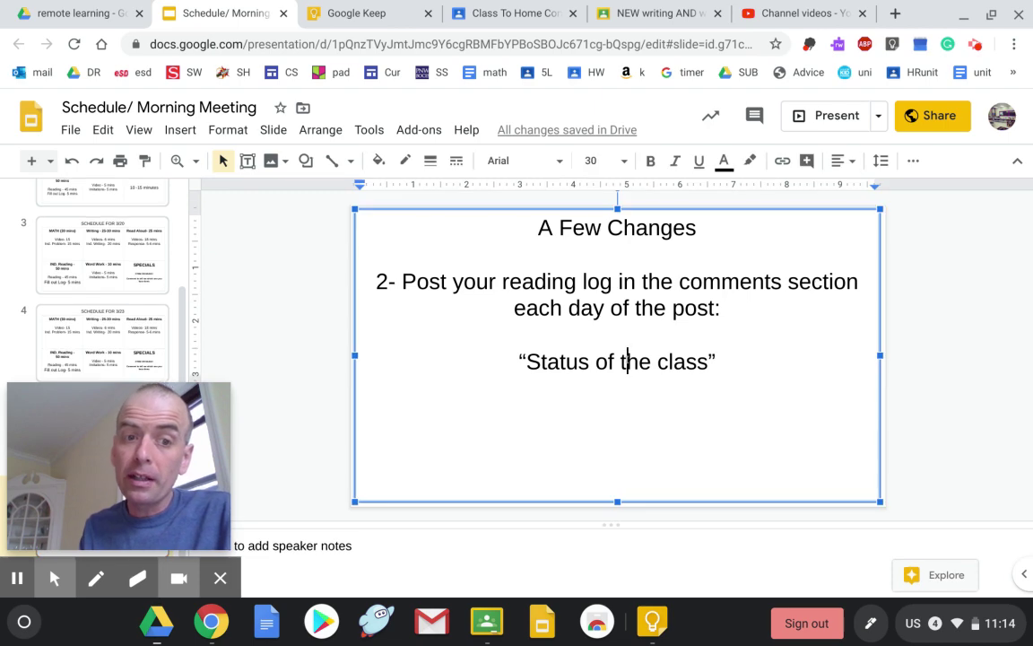
Start a class comment on the status post with the book title and '42 minutes'
click(507, 13)
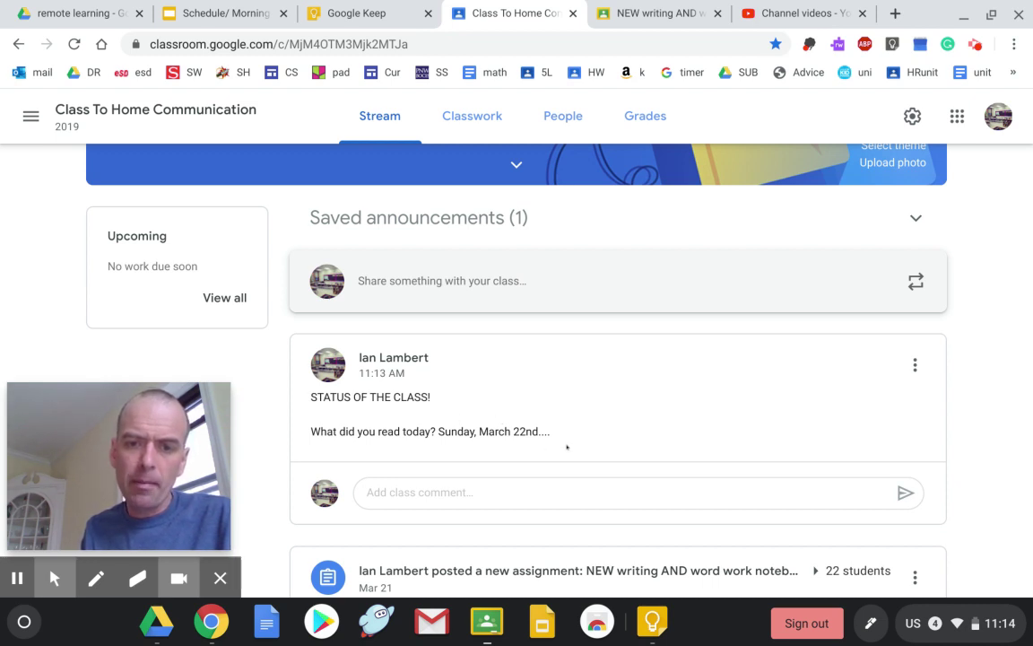
click(479, 489)
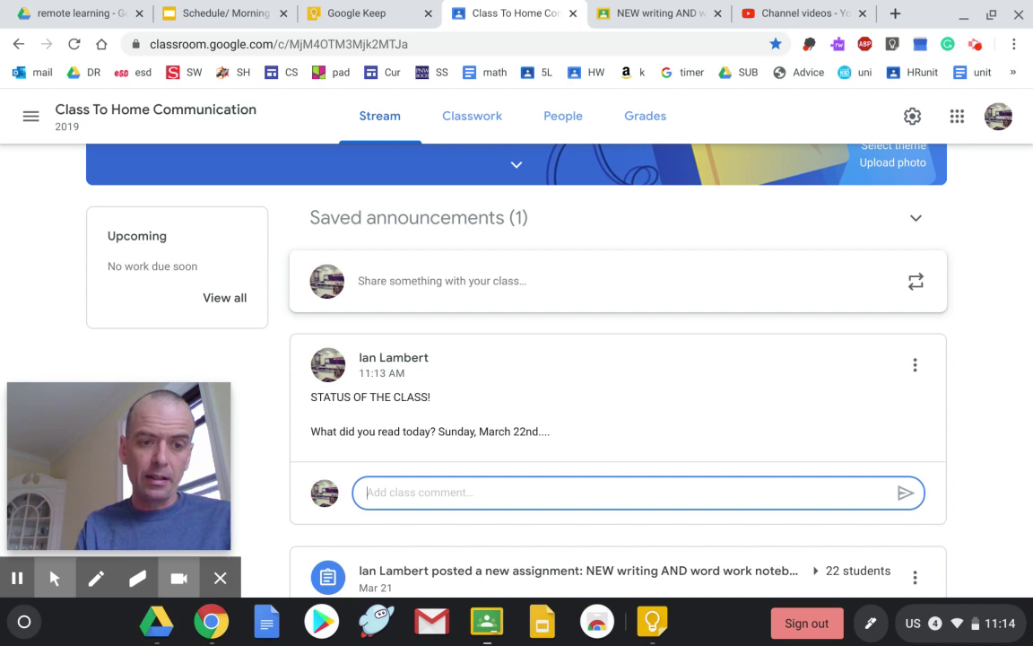
text(Your)
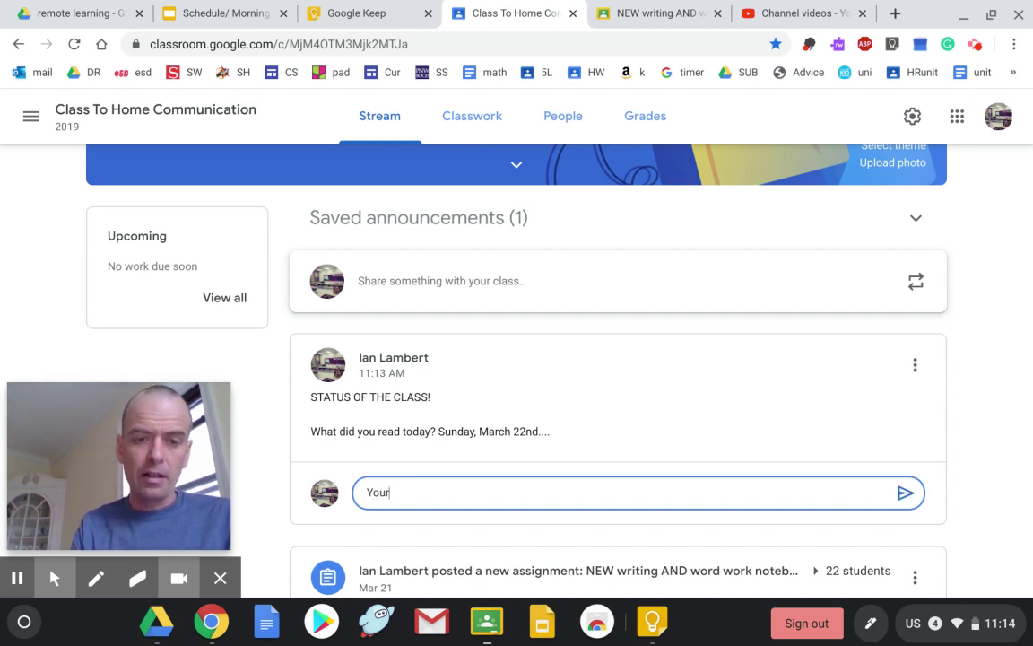
text( H)
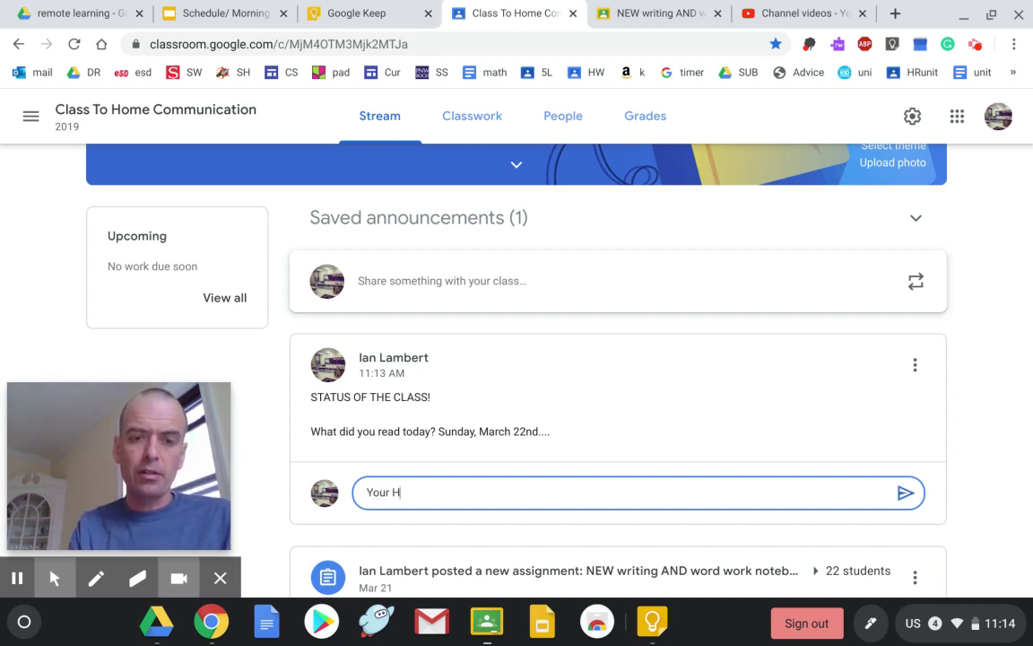
text(ouse Will Pay)
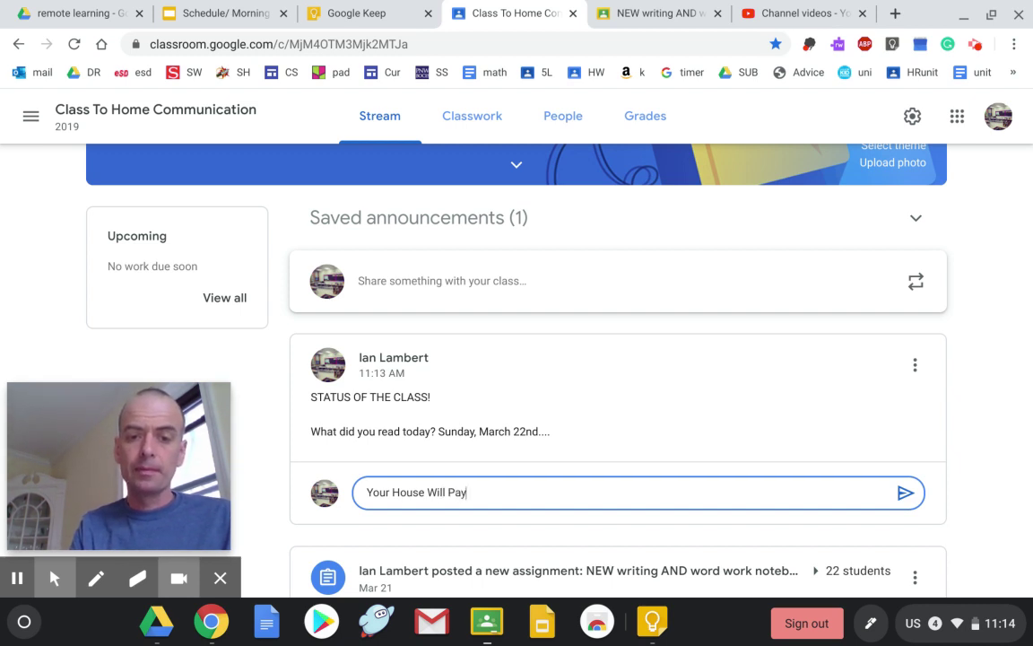
key(Return)
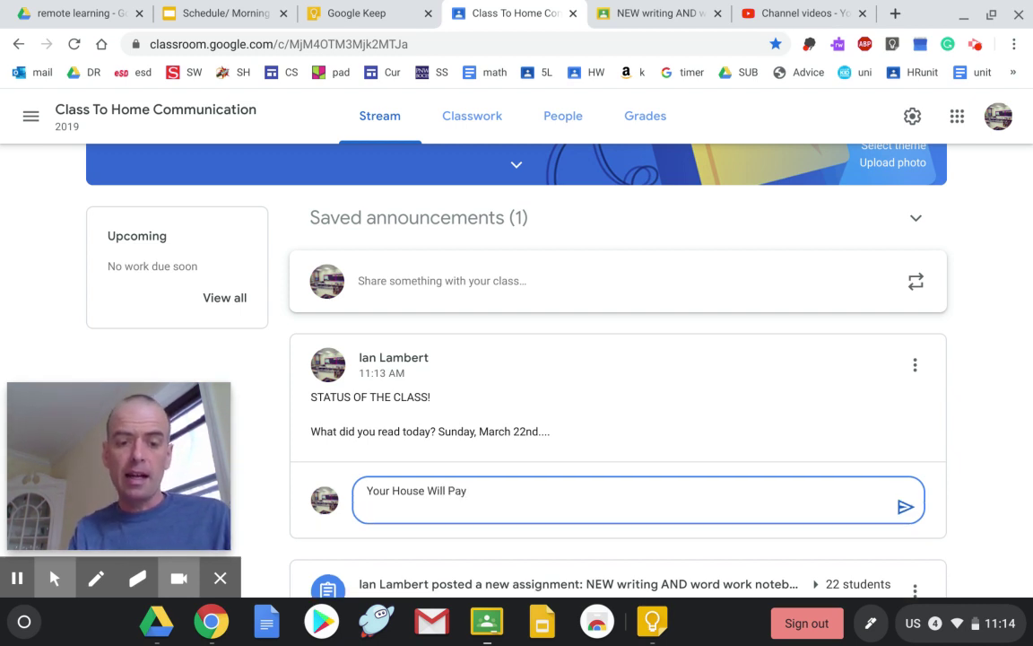
text(42 minu)
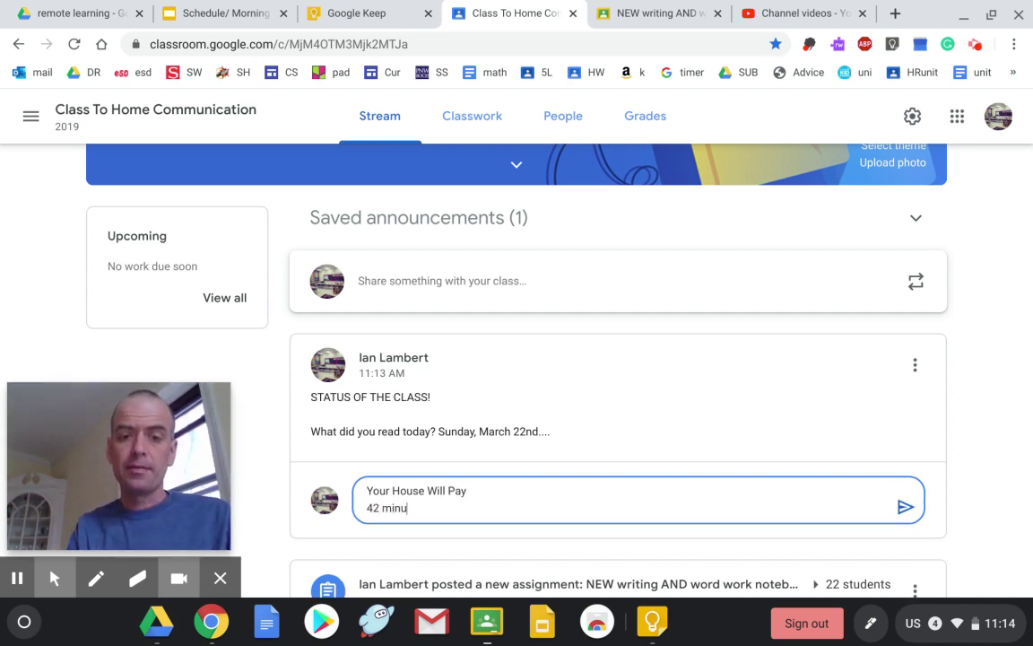
text(tes)
key(Return)
Add the summary: 'I am at the part where they are suspecting different people of the crime.'
text(I am )
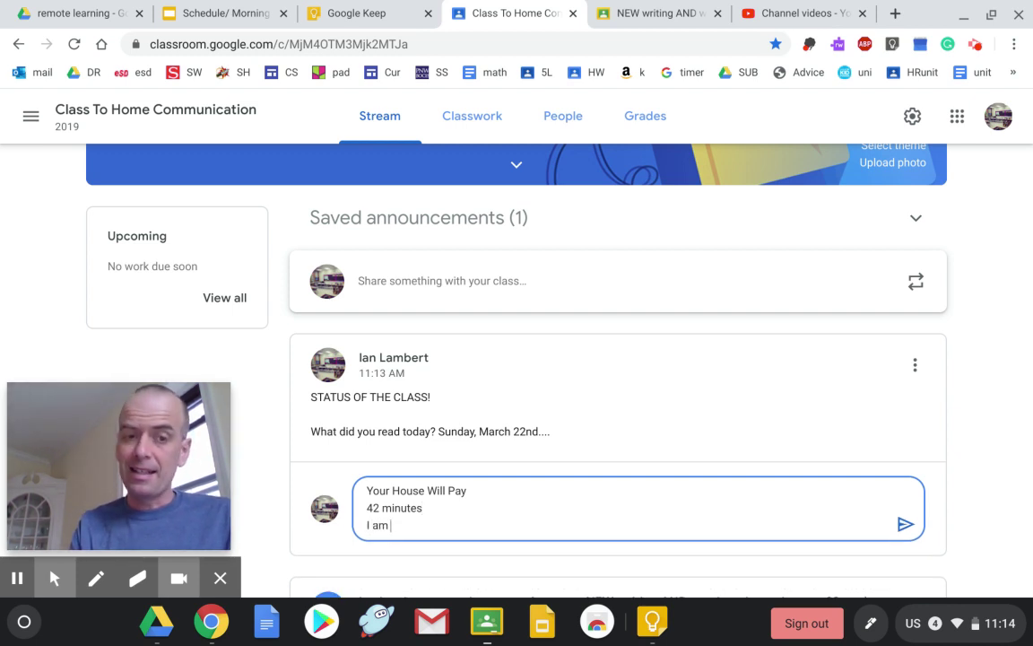
text(at)
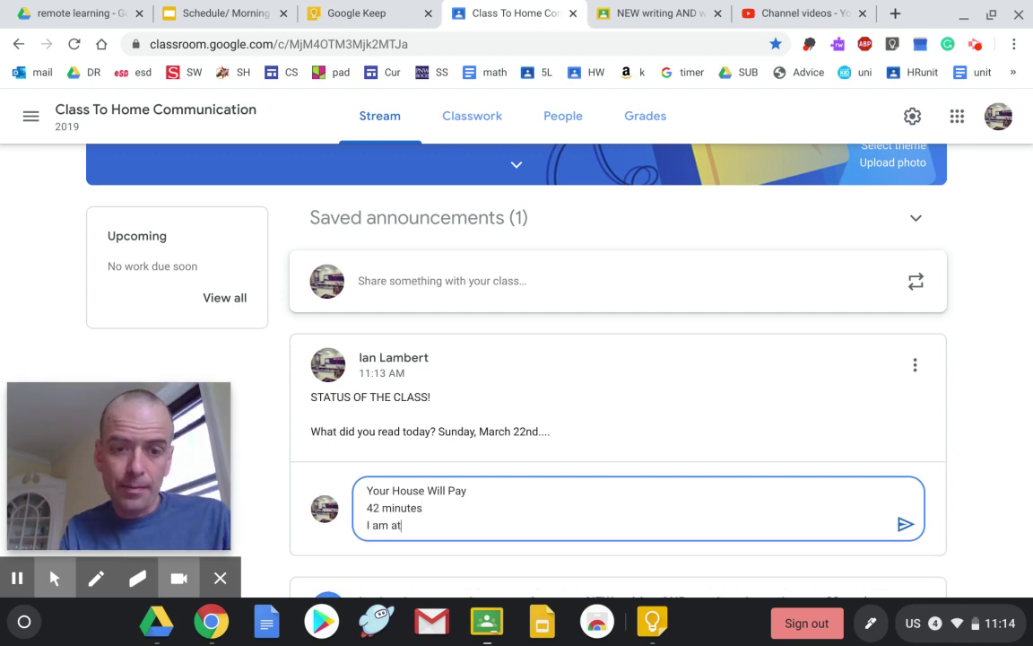
text( the part )
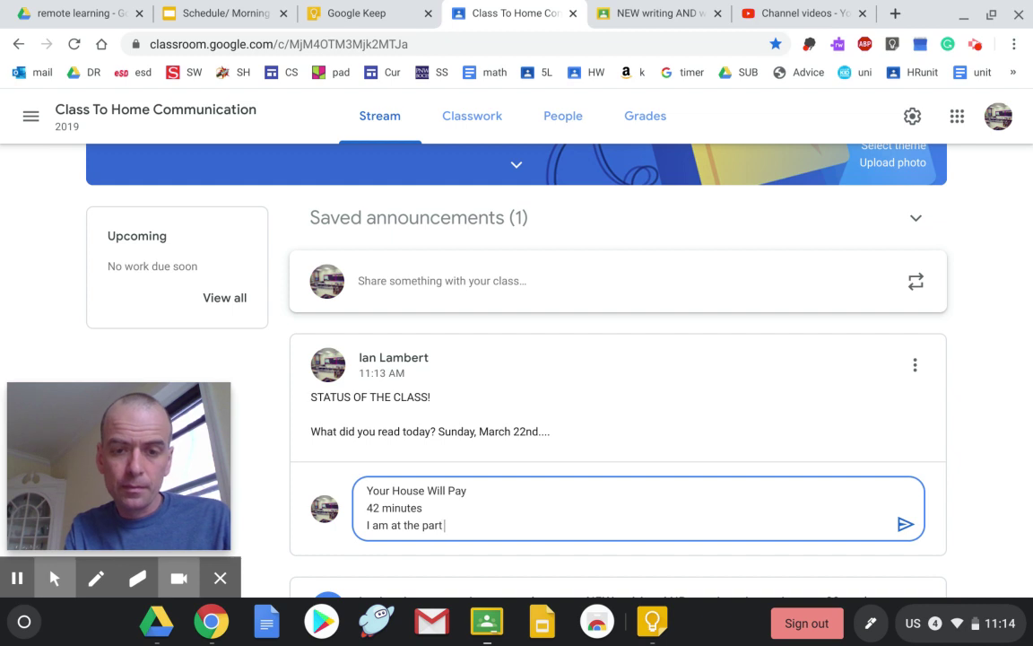
text(whe)
key(BackSpace)
key(BackSpace)
text(he)
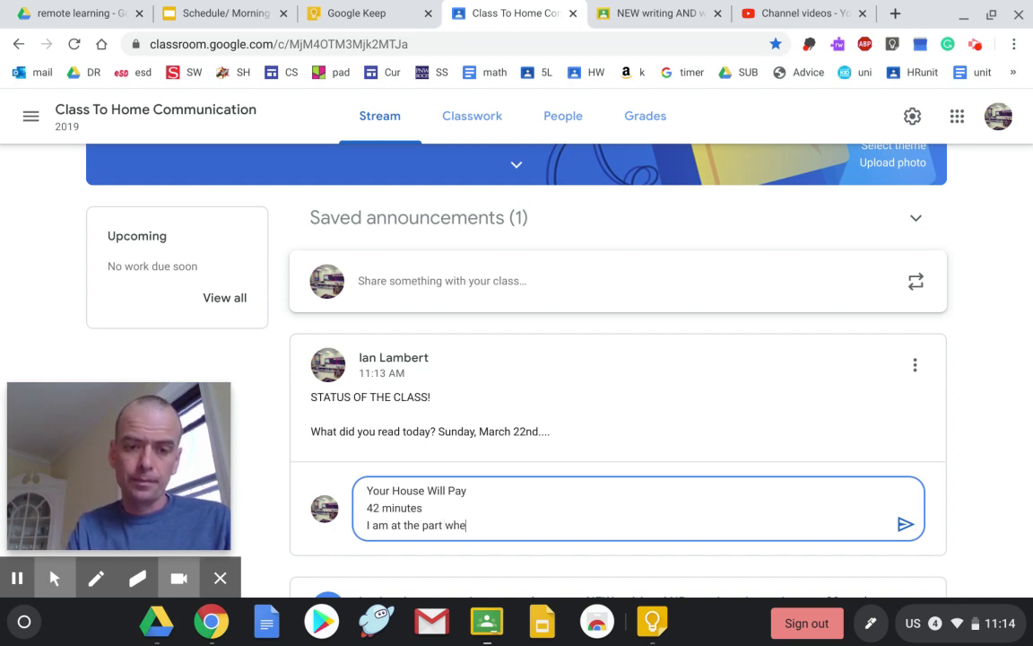
text(re they are )
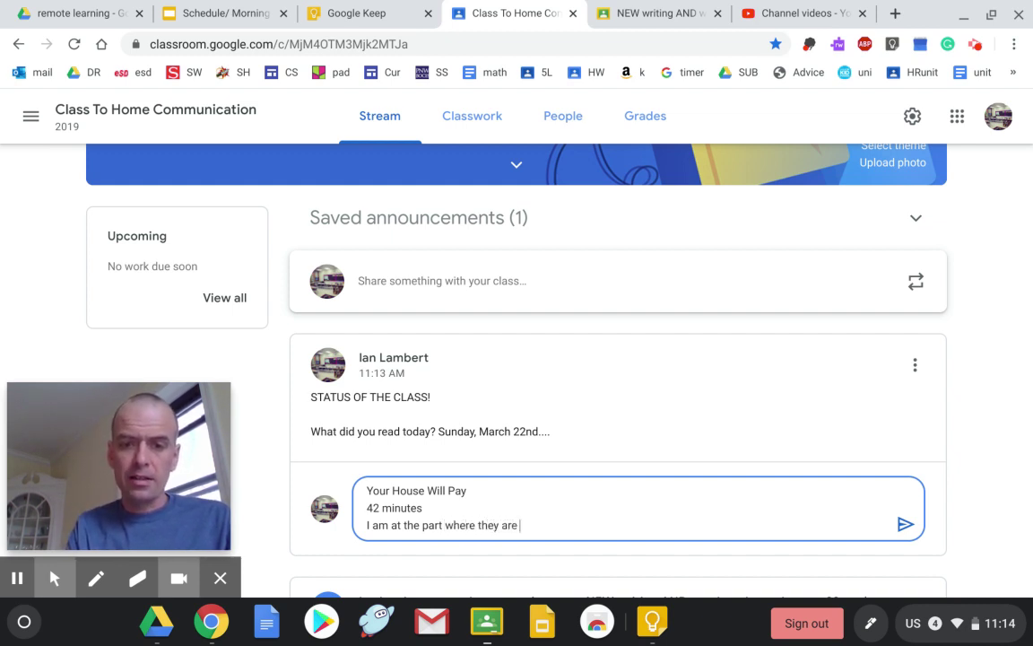
text(suspectin)
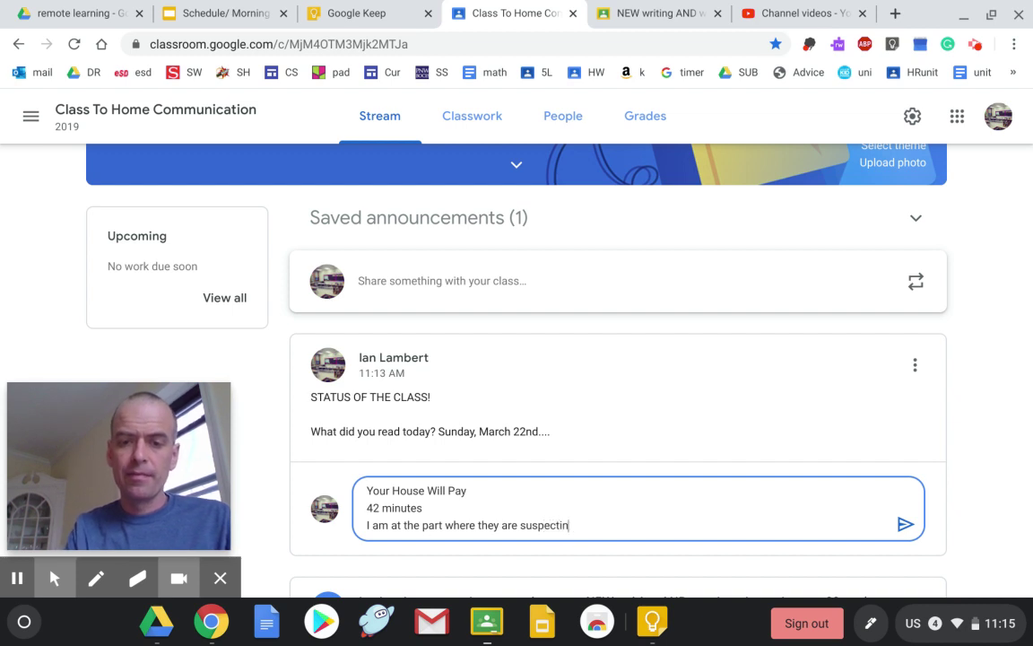
text(g diffreenc)
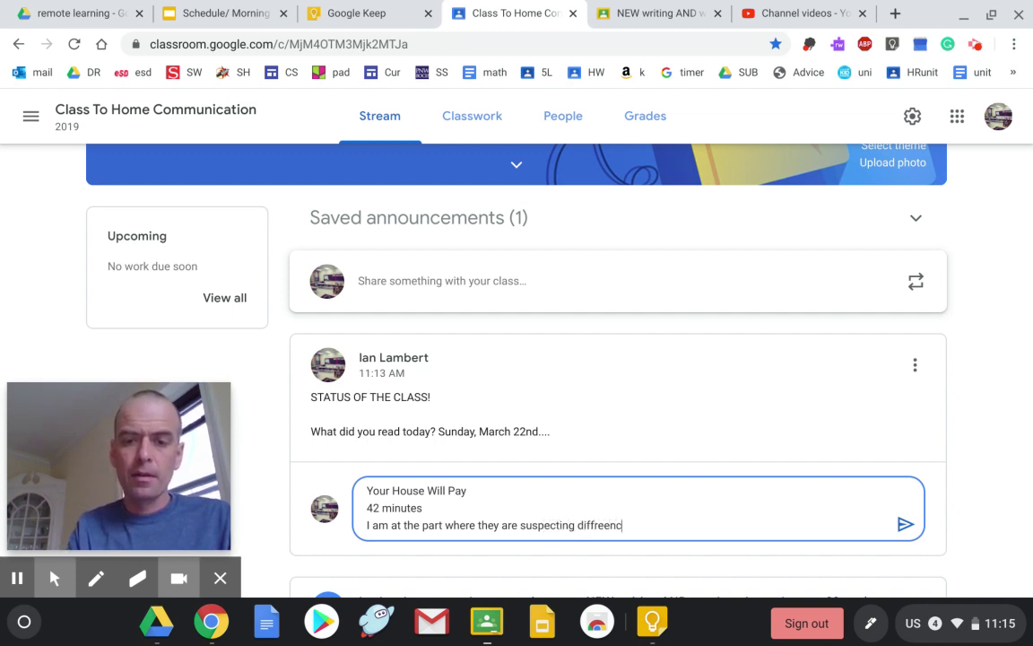
key(BackSpace)
text(ey a)
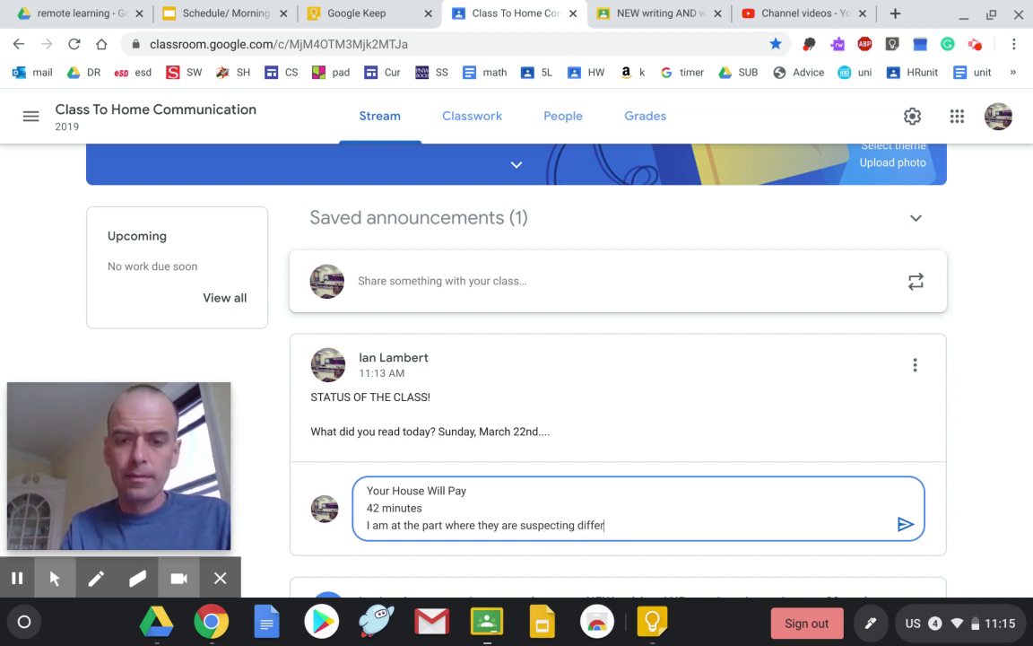
text(re suspecting different p)
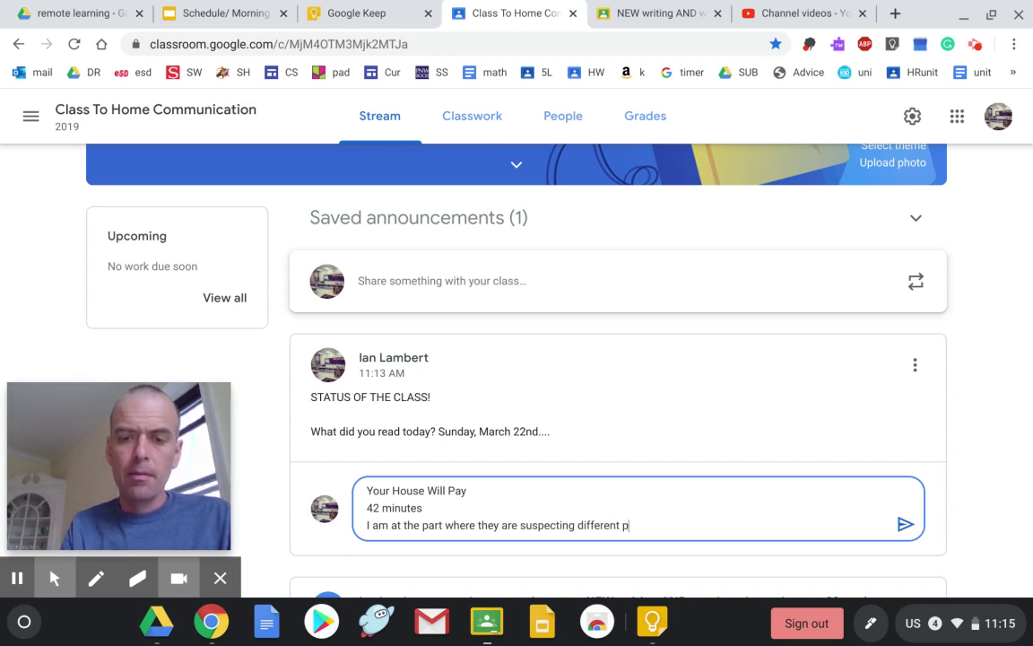
text(eople of the cri)
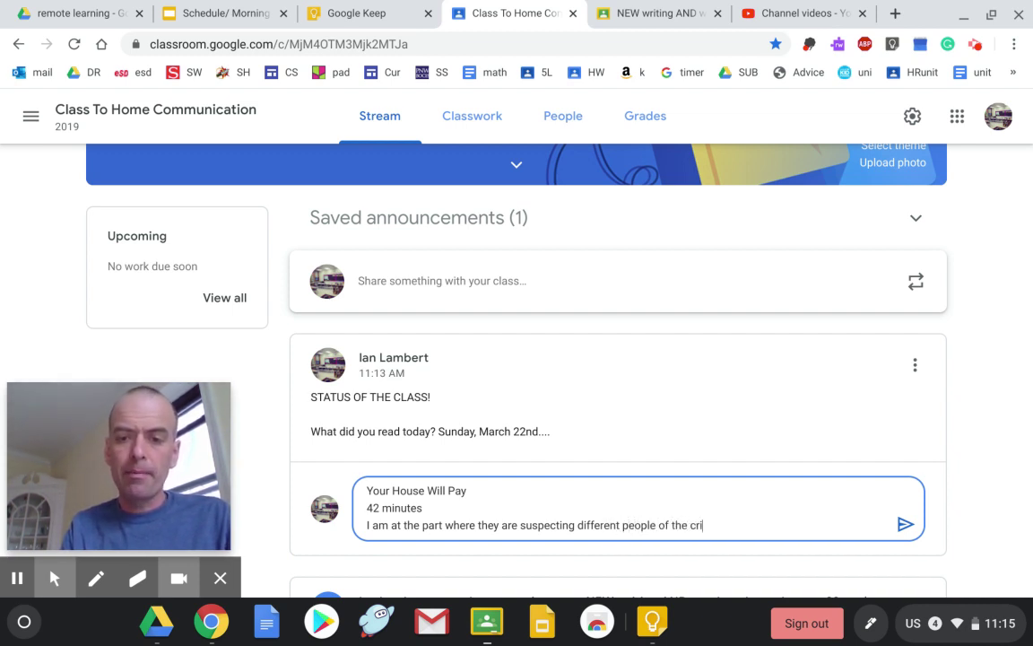
text(me.)
key(Return)
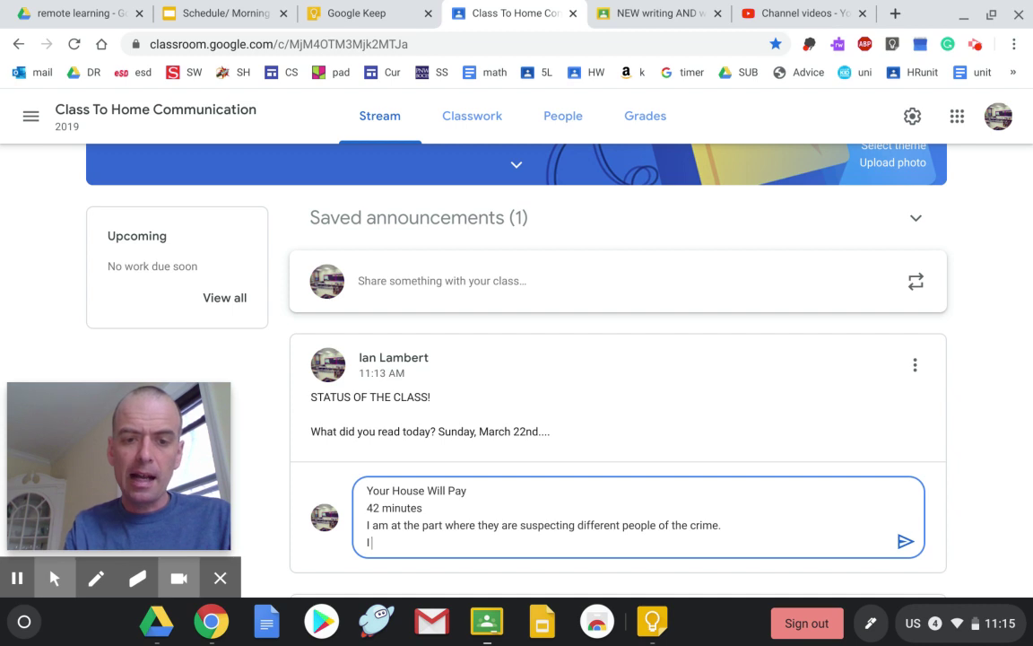
Add the prediction 'they will accuse the wrong person' and the pages 97-122
text(predict th)
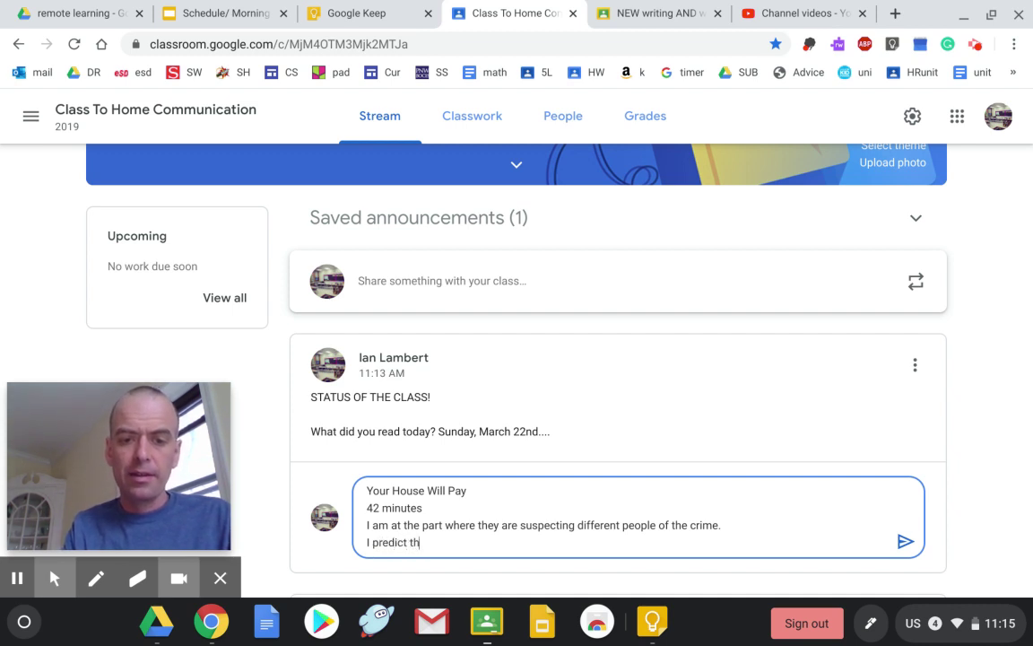
text(iey)
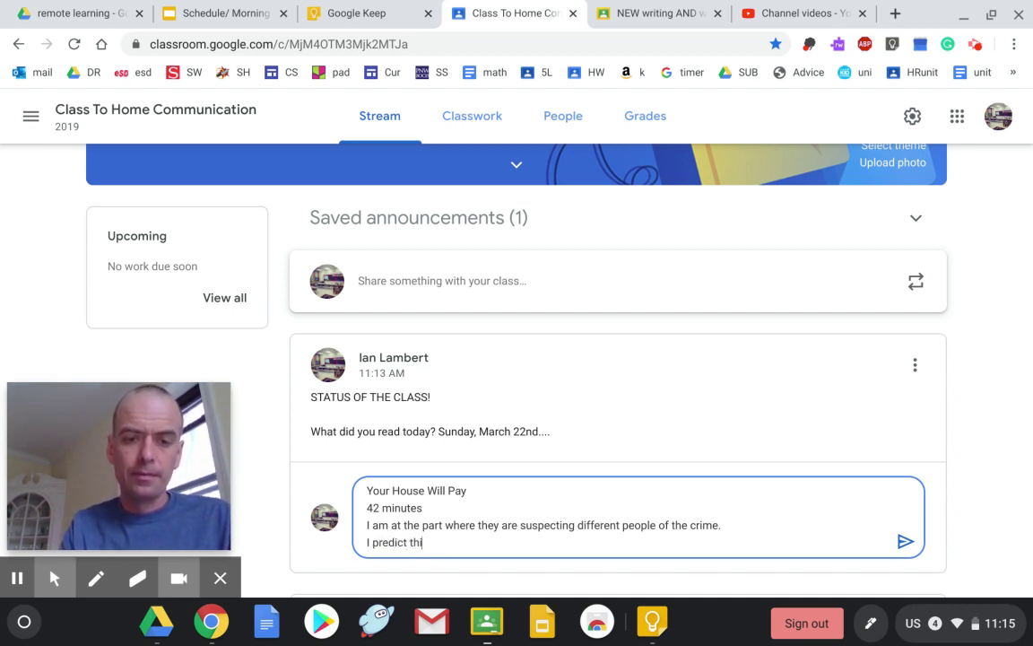
key(BackSpace)
text(ey will a)
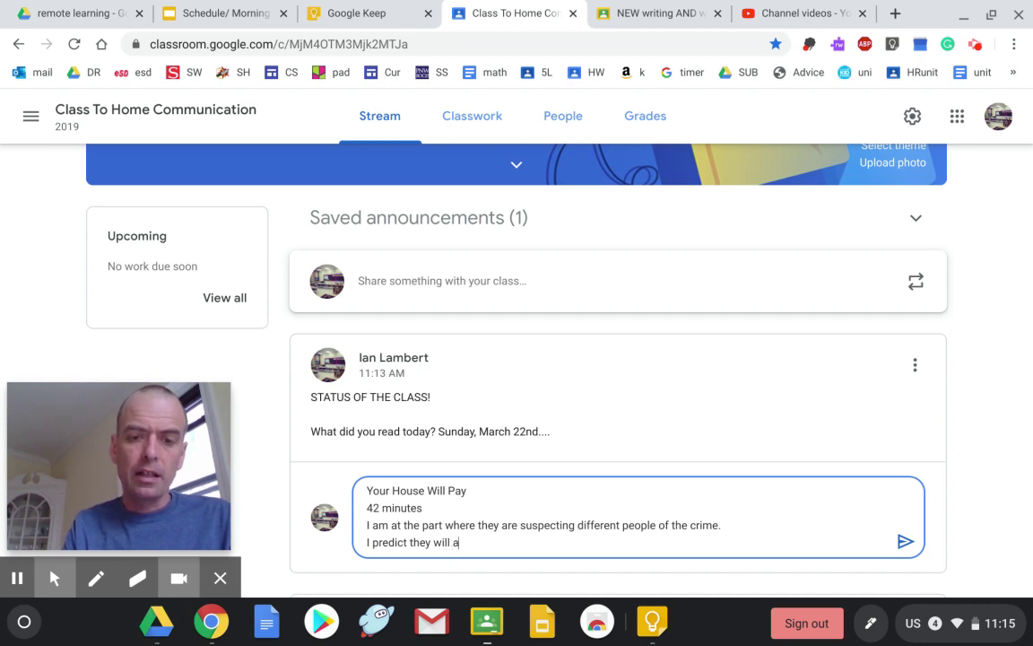
text(ccuse the wro)
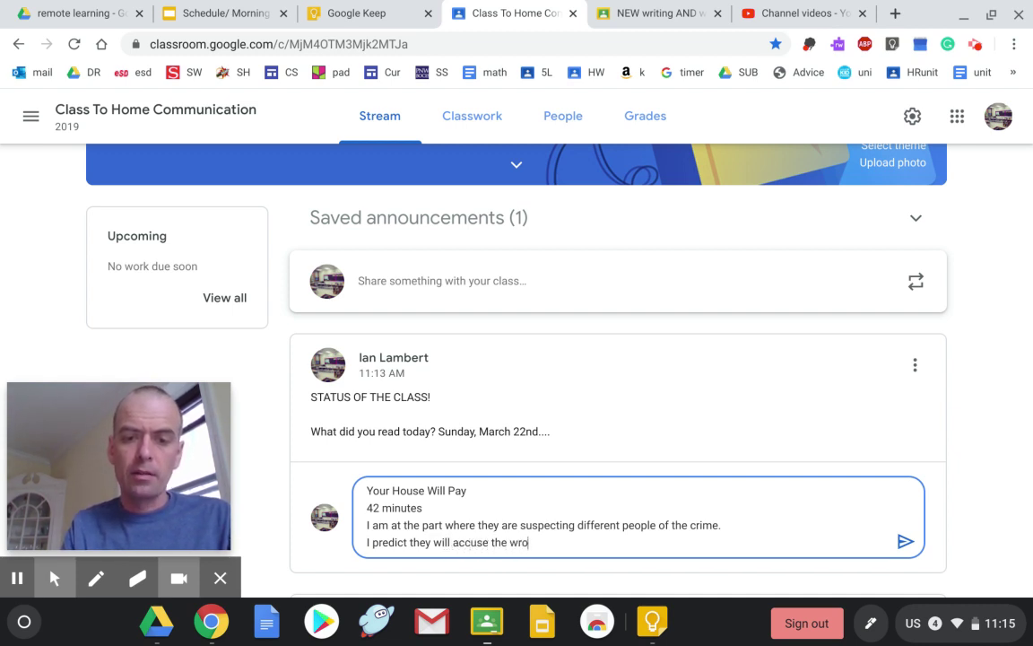
text(ng person.)
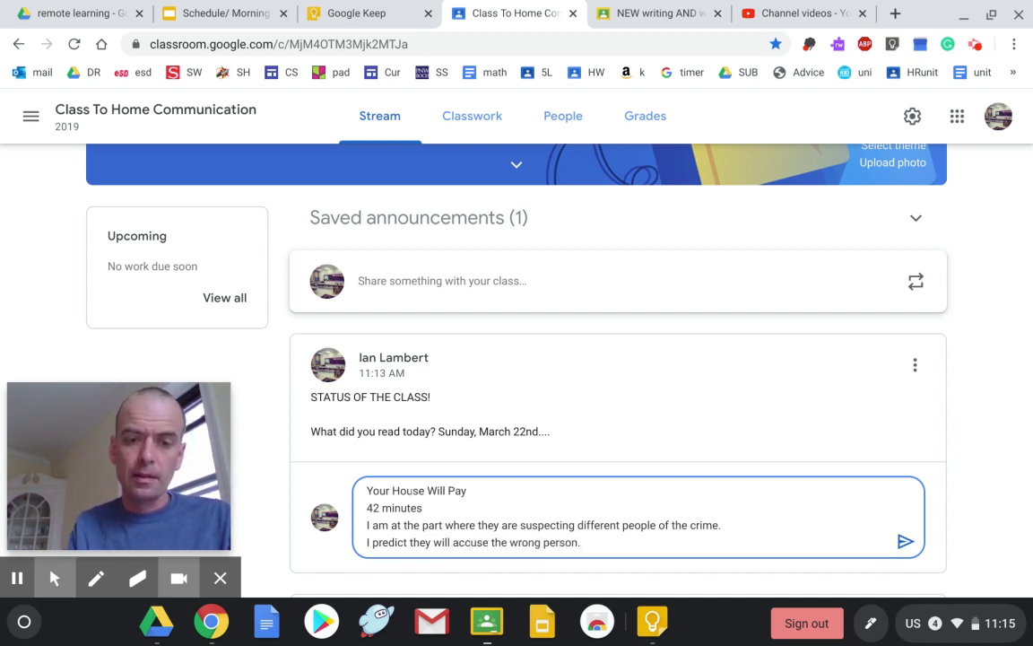
key(Return)
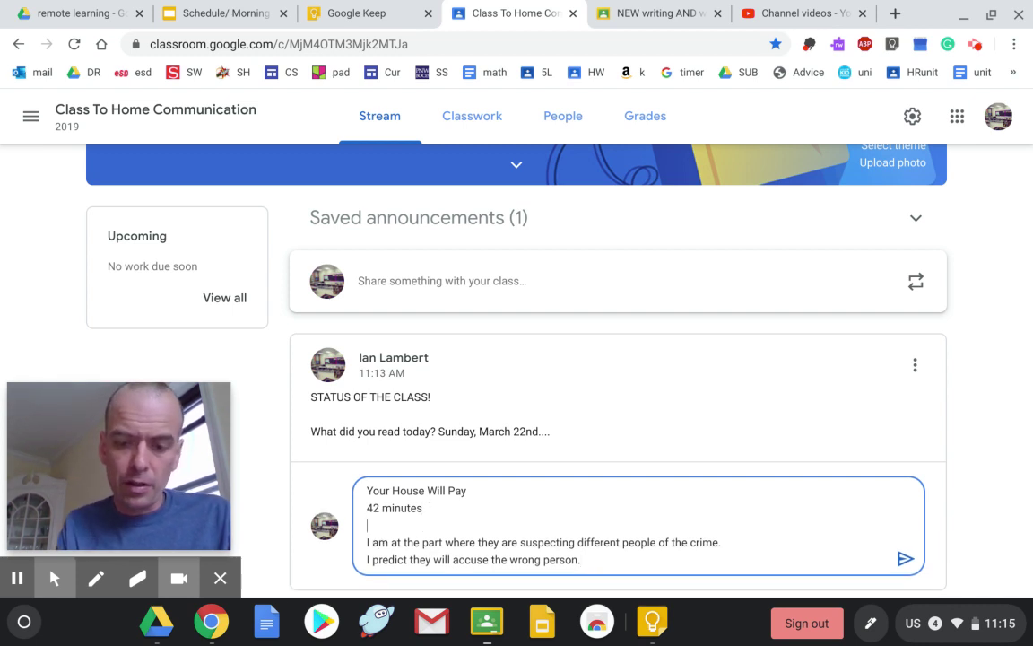
text(97-122)
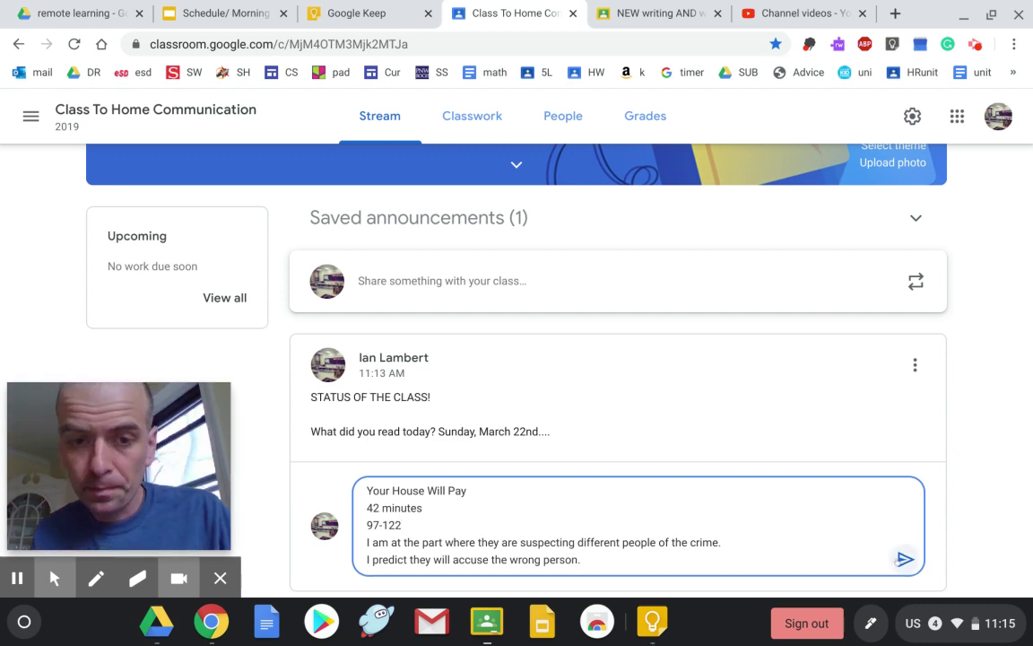
Post the reading-log comment and scroll down to view it under the status post
click(904, 559)
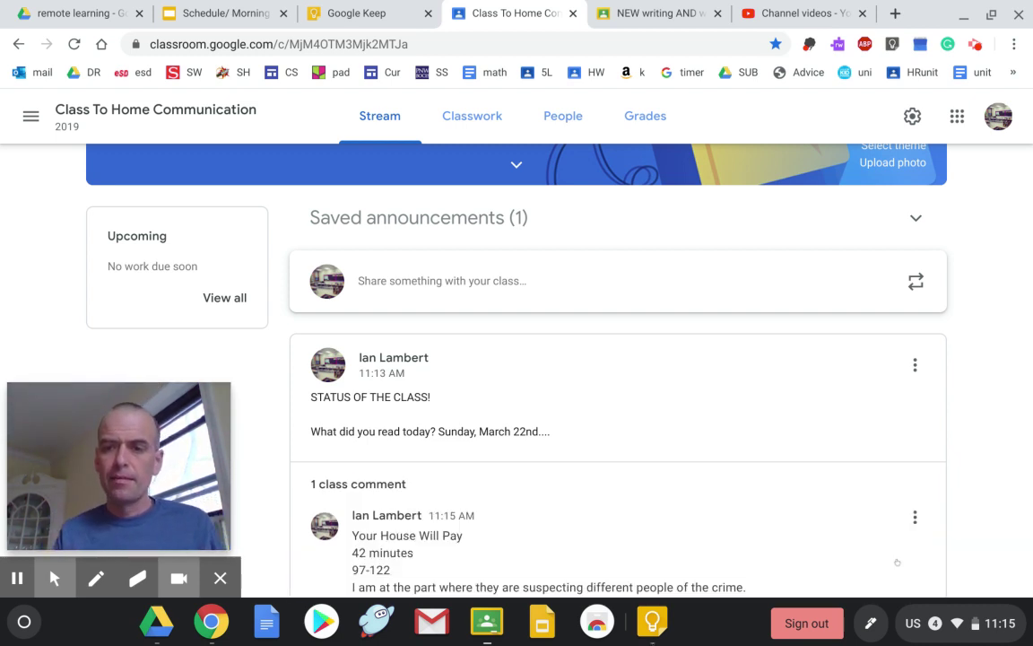
scroll(964, 369, down, 1)
scroll(618, 358, down, 2)
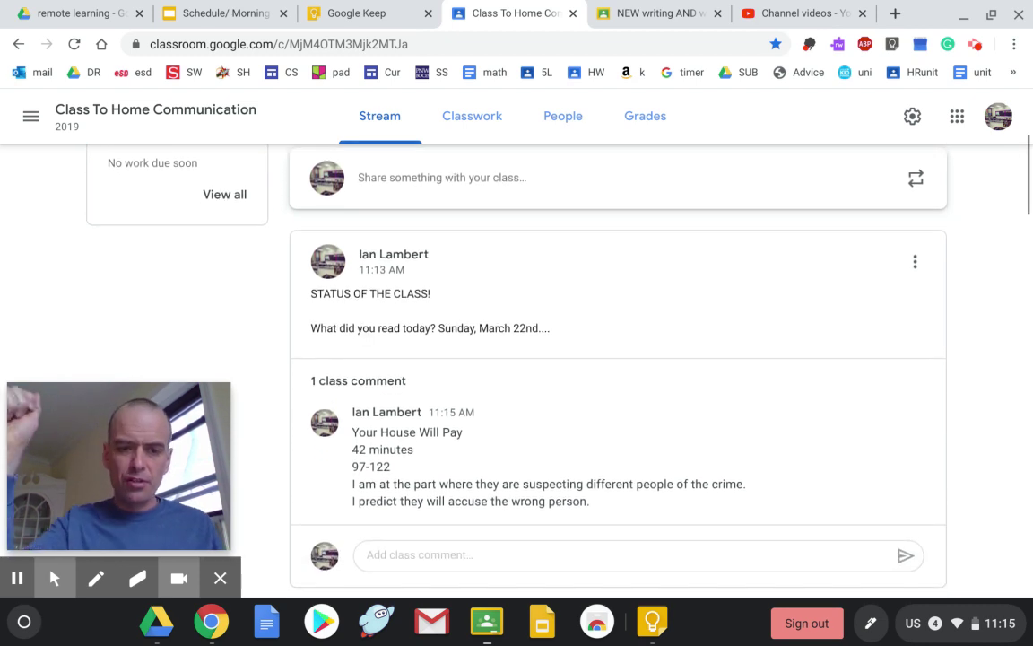